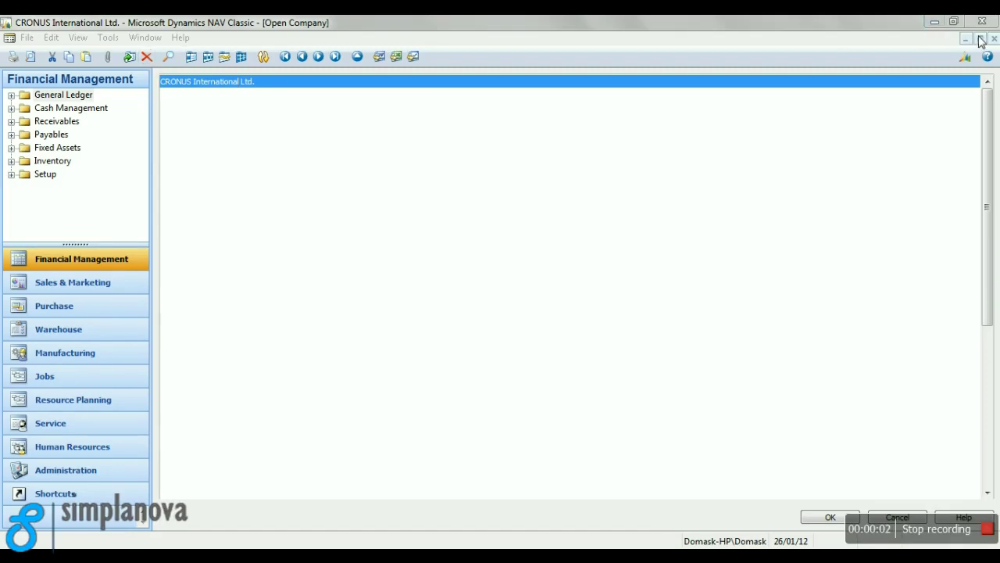
Open the CRONUS International Ltd. demonstration company and dismiss the demo message.
left_click(981, 39)
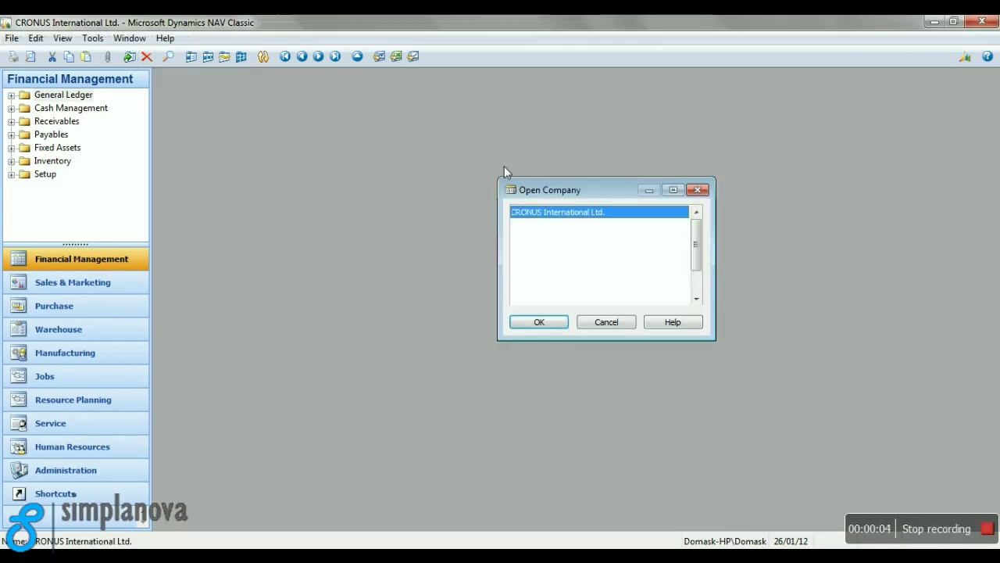
left_click(537, 323)
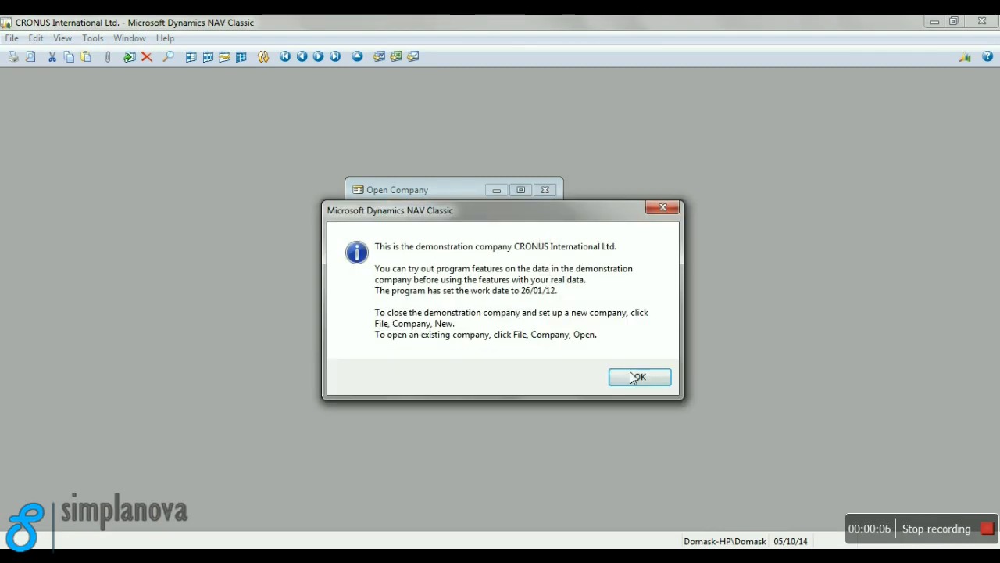
left_click(635, 378)
Check the product version (W1 6.0 R2) in Help > About Microsoft Dynamics NAV Classic.
left_click(164, 38)
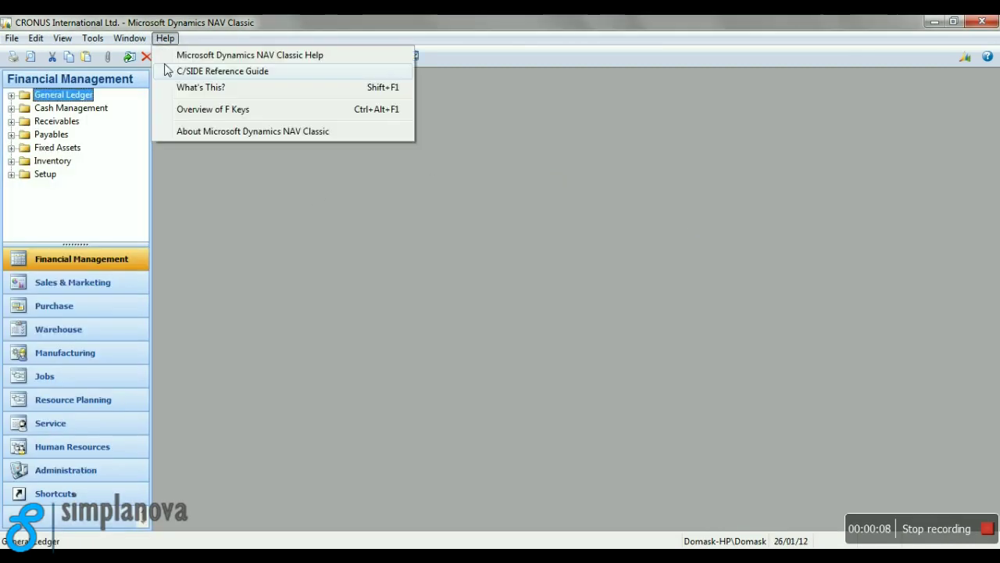
left_click(205, 132)
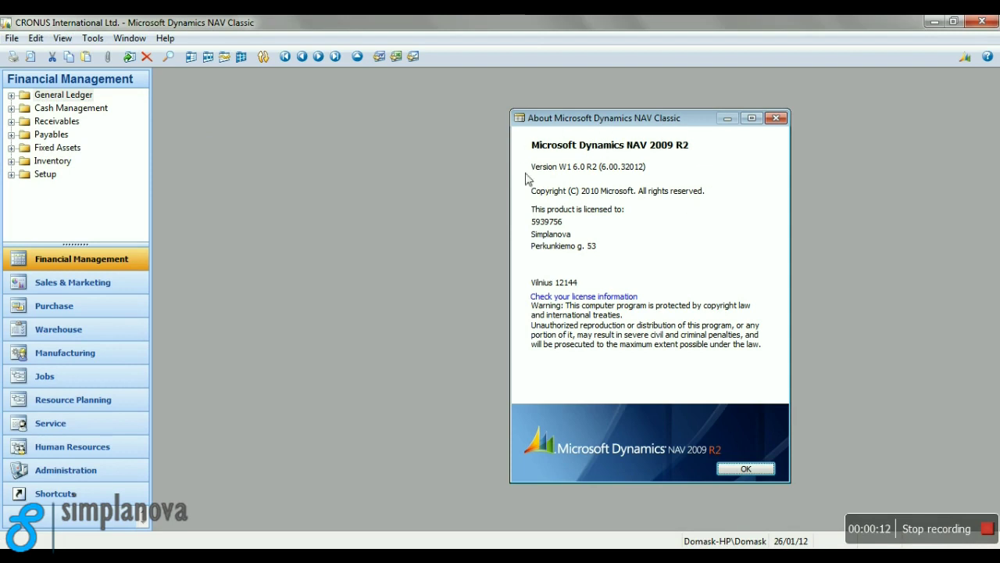
key("Escape")
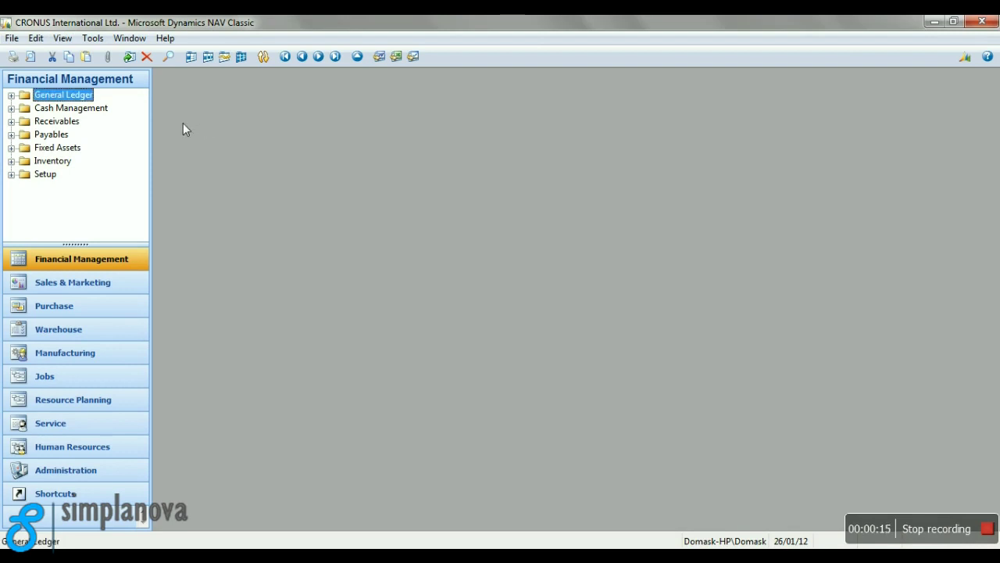
left_click(92, 38)
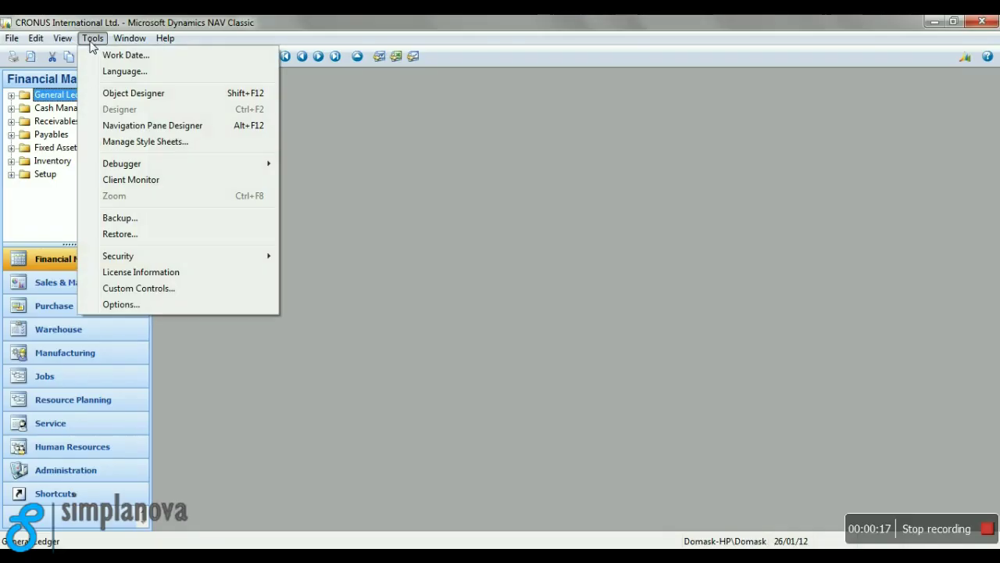
Find report ID 50000, SIMPLEXAMPLE Report, in the Object Designer's report list.
left_click(110, 95)
left_click(412, 247)
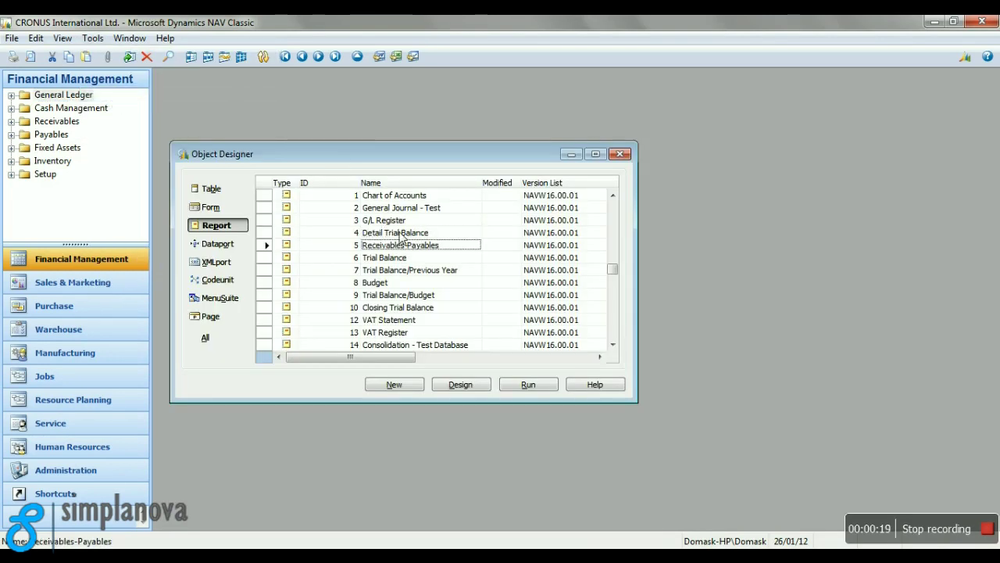
left_click(400, 234)
left_click(360, 246)
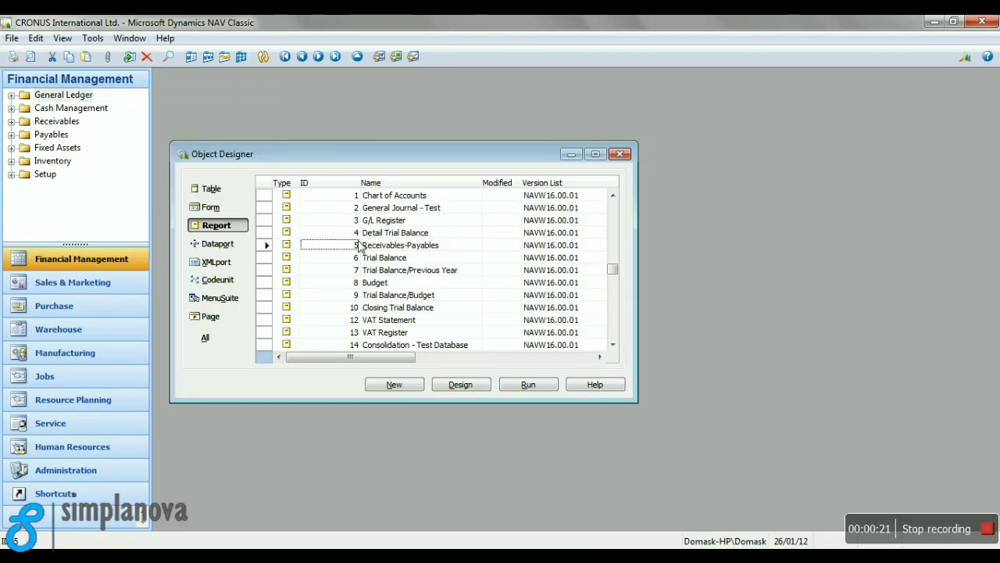
key("ctrl+f")
type("50000")
key("Return")
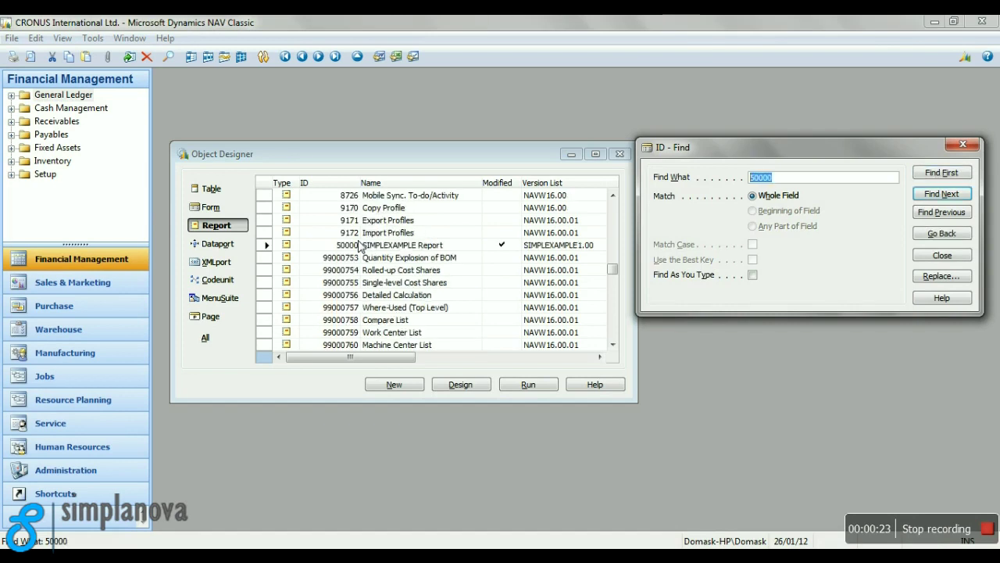
key("Escape")
left_click(391, 247)
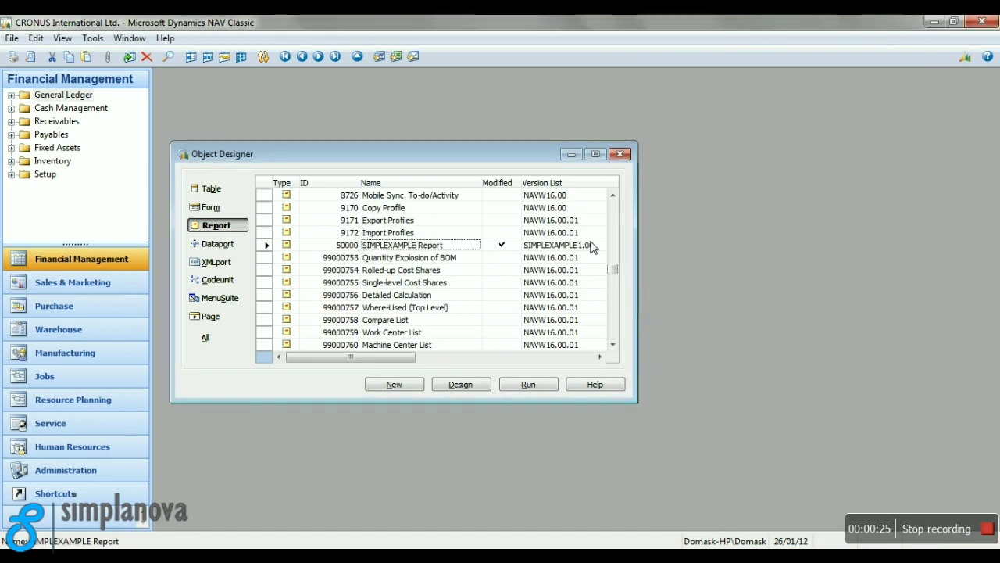
Widen the object list and open SIMPLEXAMPLE Report in the Report Designer.
left_click_drag(645, 327, 796, 326)
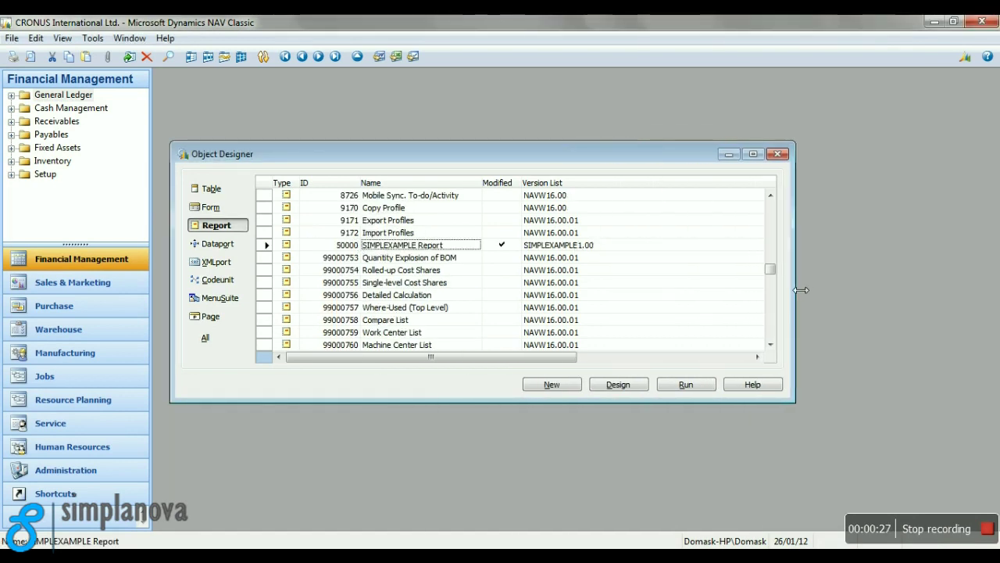
left_click(547, 248)
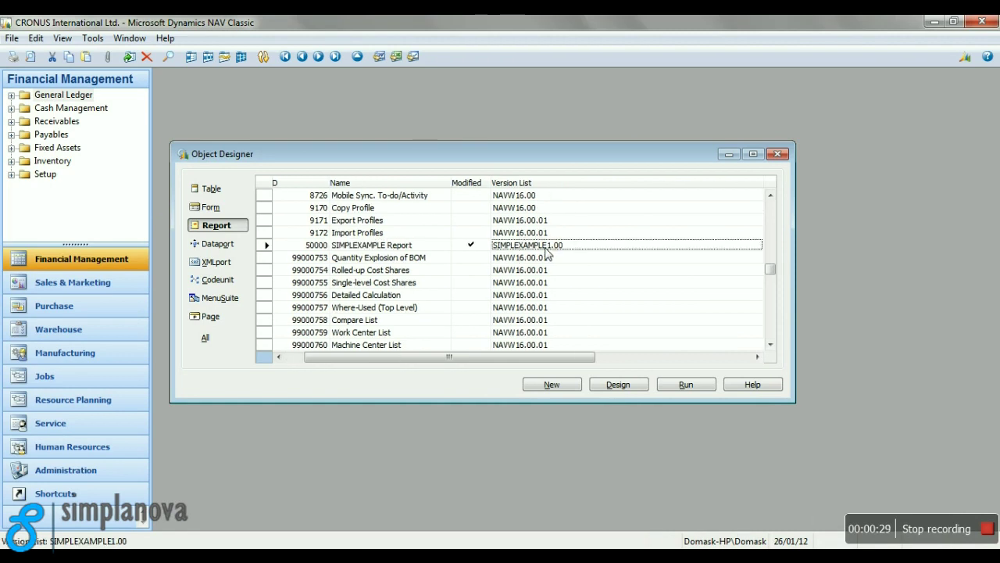
left_click(364, 245)
key("alt+d")
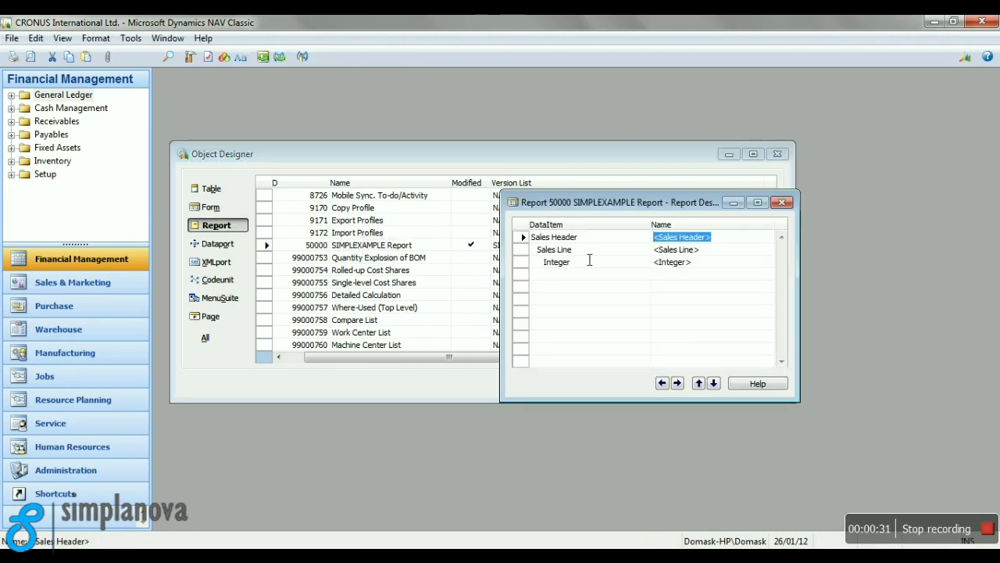
Review report 50000's sections in a maximized Section Designer, then close without saving.
key("alt+v")
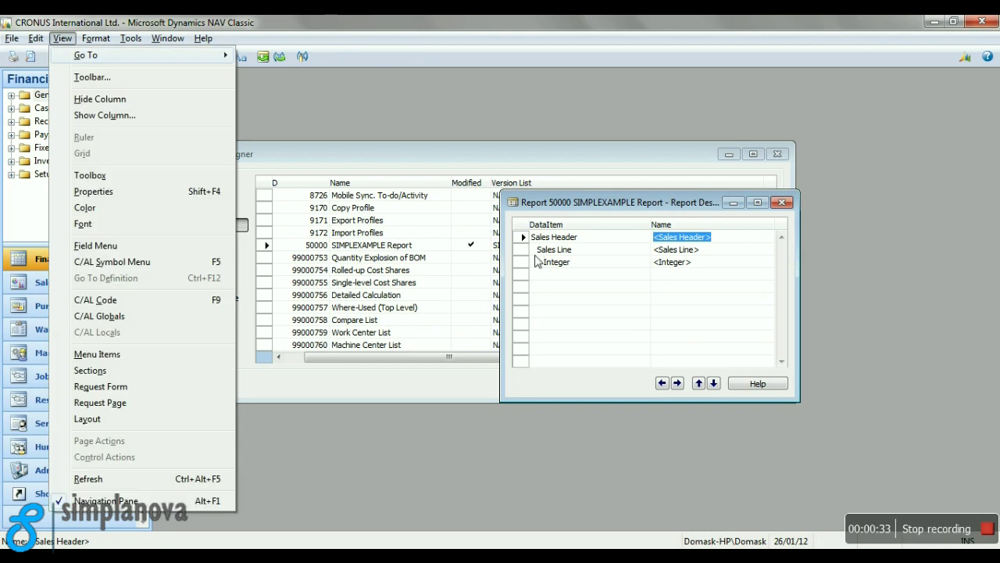
key("s")
left_click(797, 134)
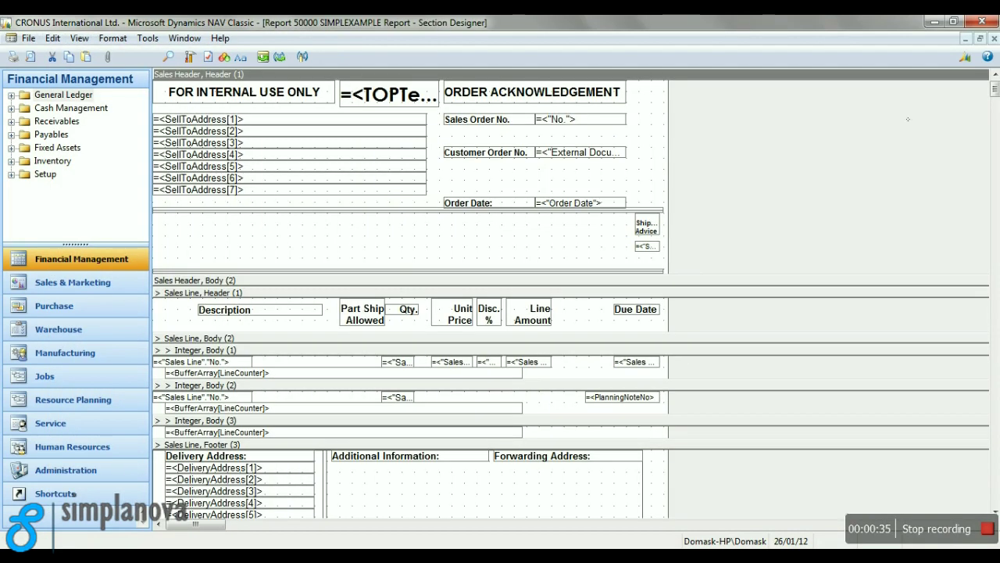
mouse_move(997, 100)
left_mouse_down()
mouse_move(996, 111)
mouse_move(996, 88)
mouse_move(994, 121)
mouse_move(994, 88)
left_mouse_up()
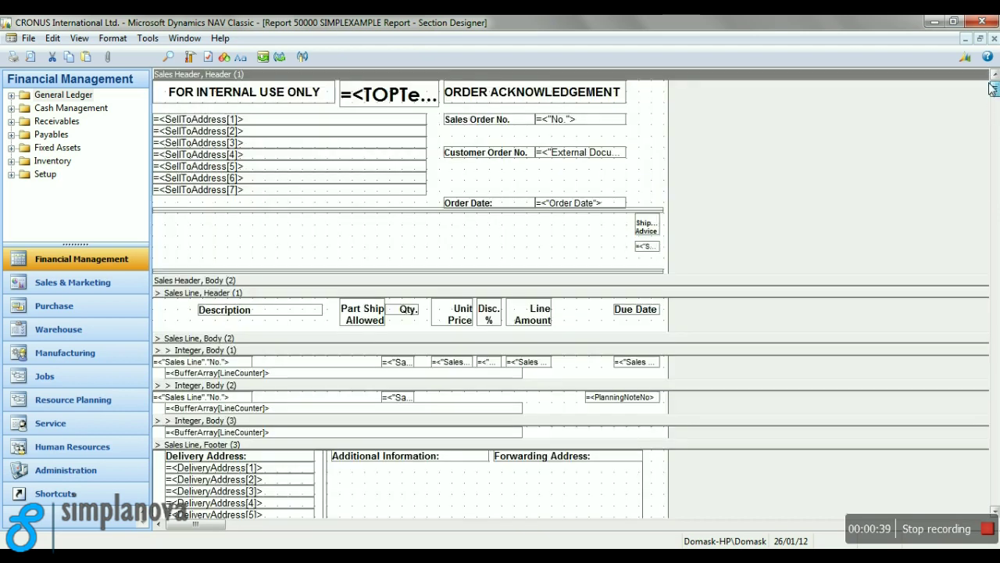
key("Escape")
key("Escape")
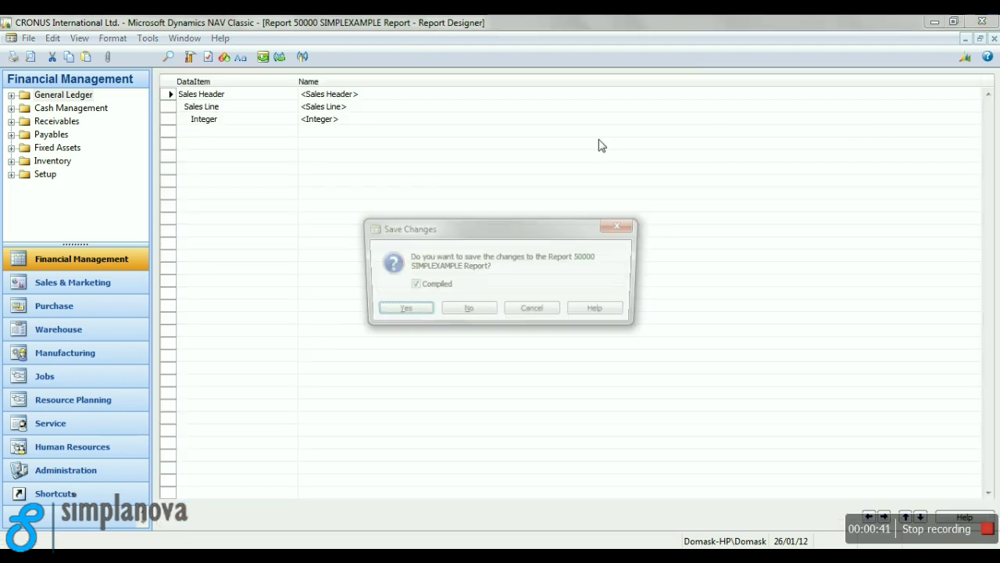
left_click(466, 311)
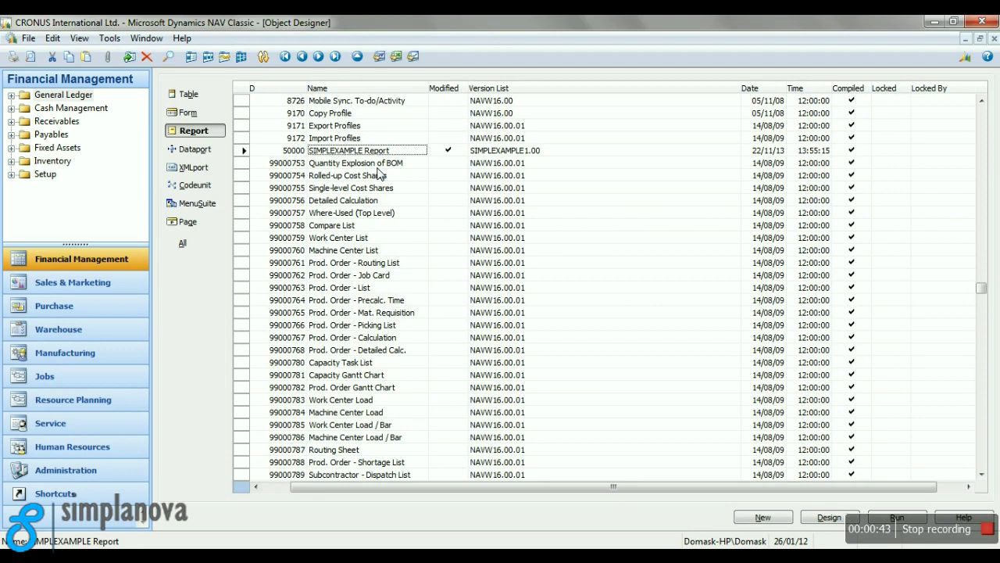
Export report 50000 in Text Format as Report50000 into the Simplanova Demo folder.
left_click(30, 38)
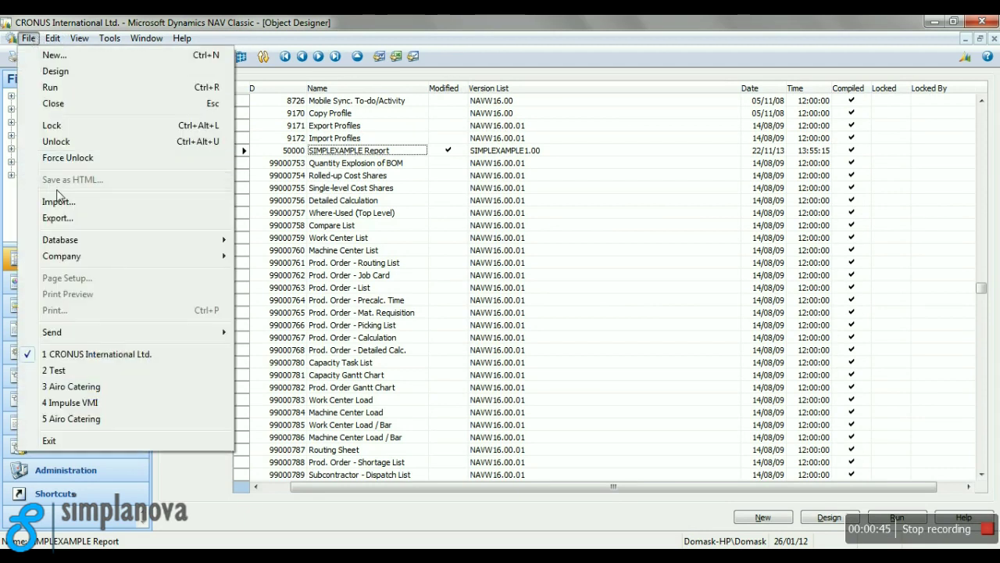
left_click(59, 218)
type("Report50000")
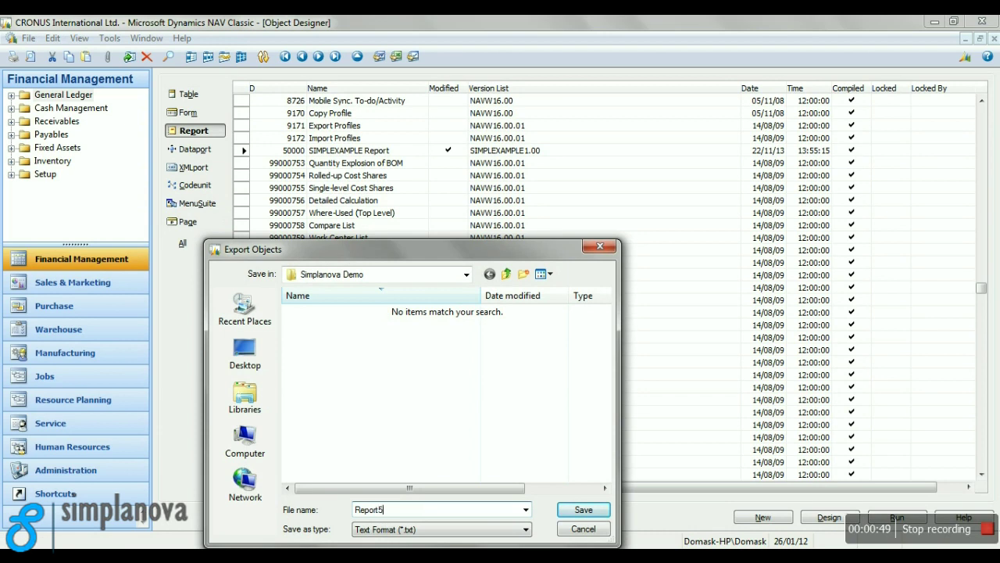
left_click(585, 510)
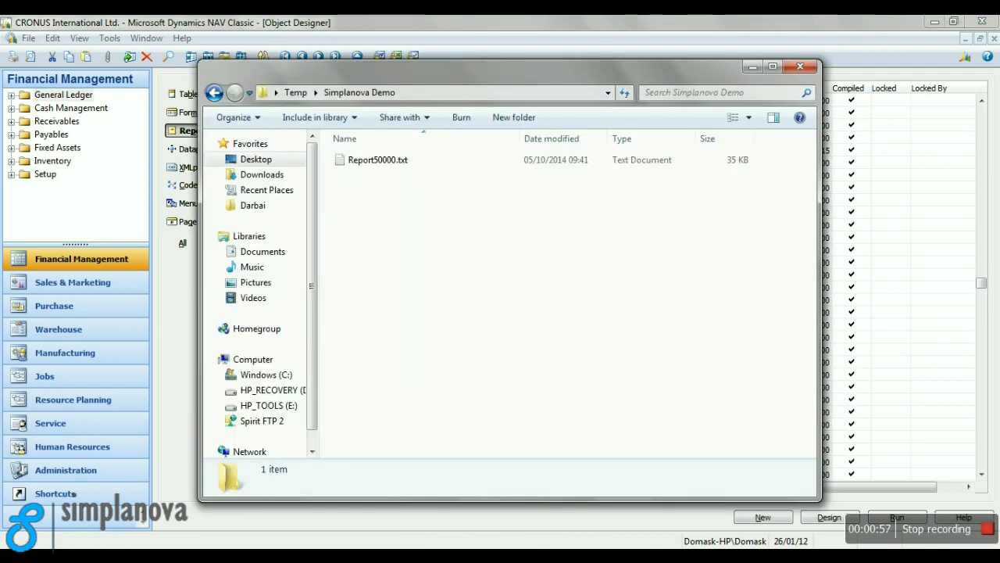
Open Report50000.txt in Notepad, inspect the empty RDLDATA section at its end, and close it.
right_click(369, 160)
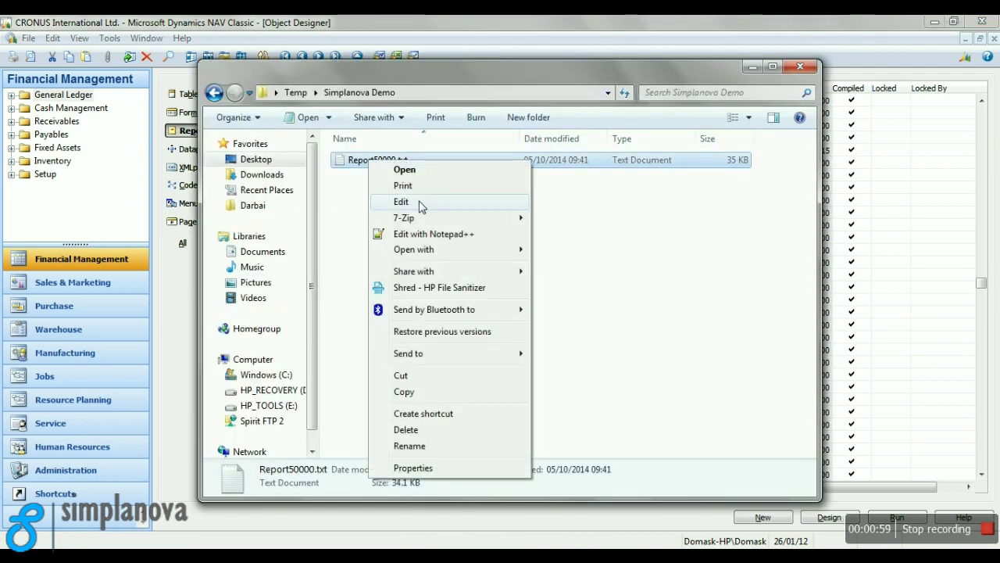
left_click(422, 205)
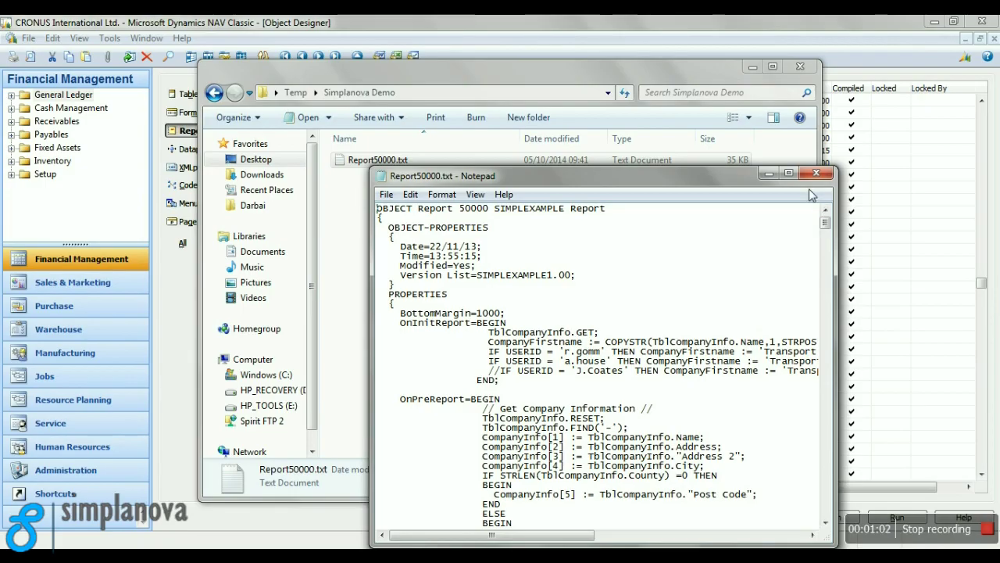
left_click(789, 173)
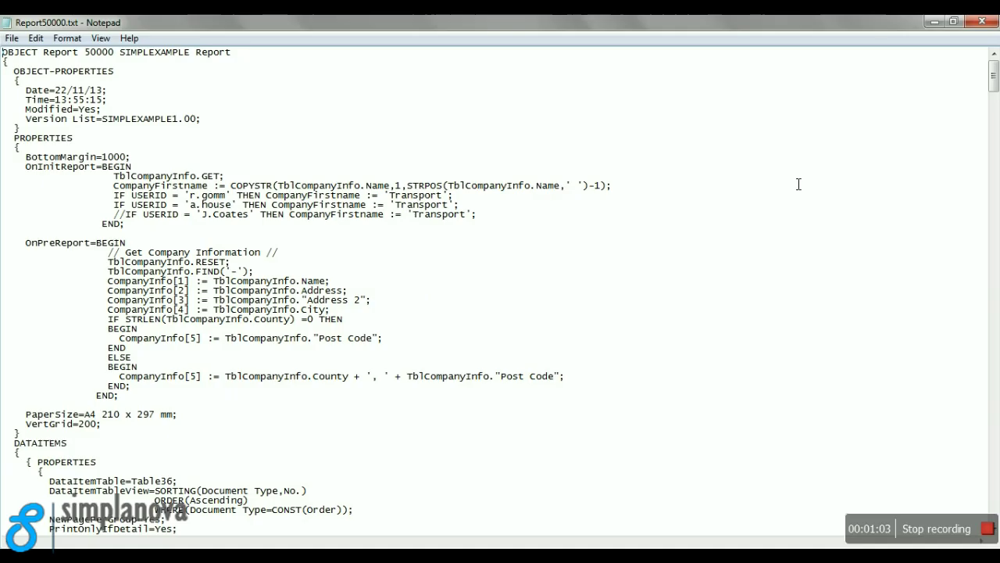
key("shift+Home")
left_click(244, 56)
left_click_drag(994, 86, 995, 515)
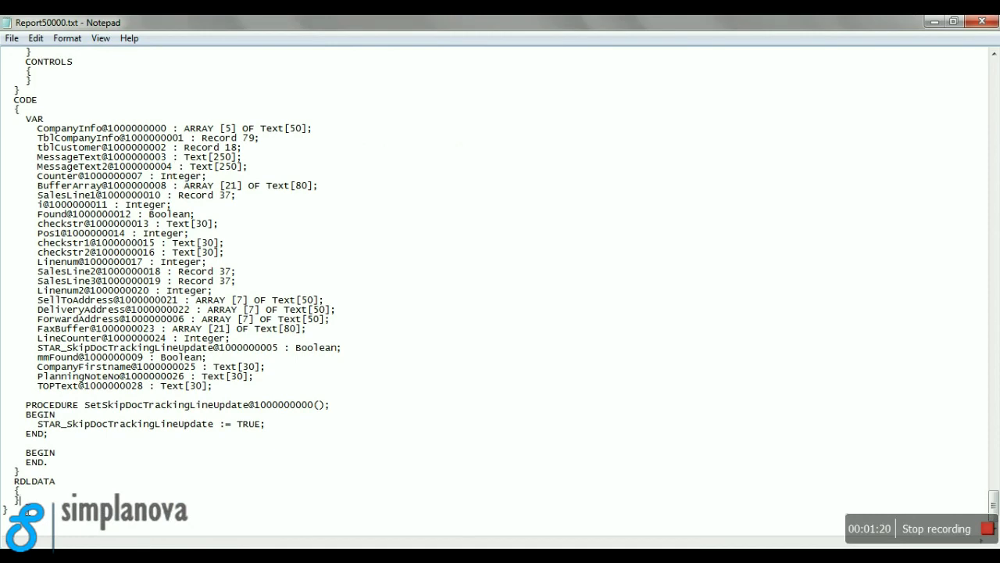
left_click_drag(18, 500, 15, 485)
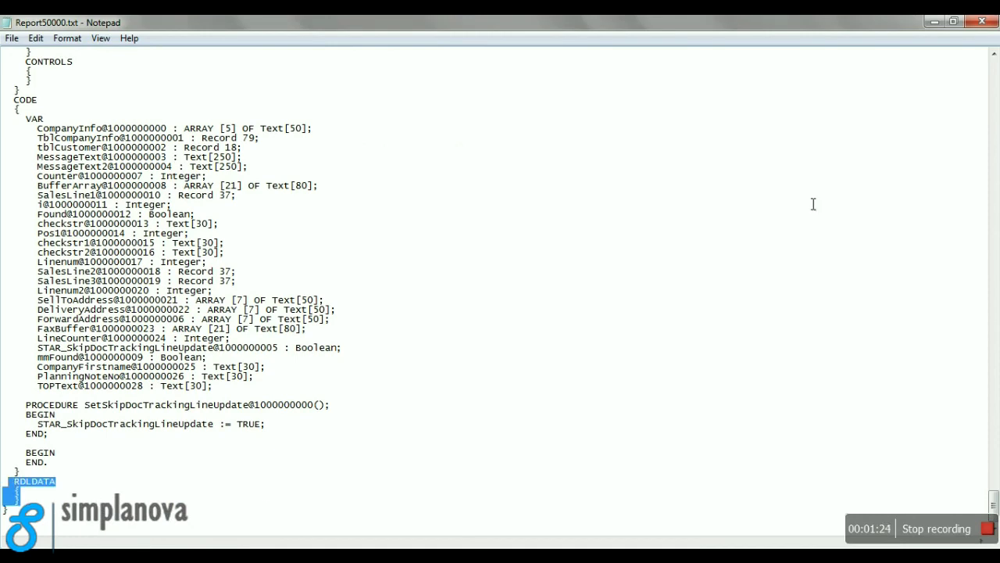
left_click(982, 22)
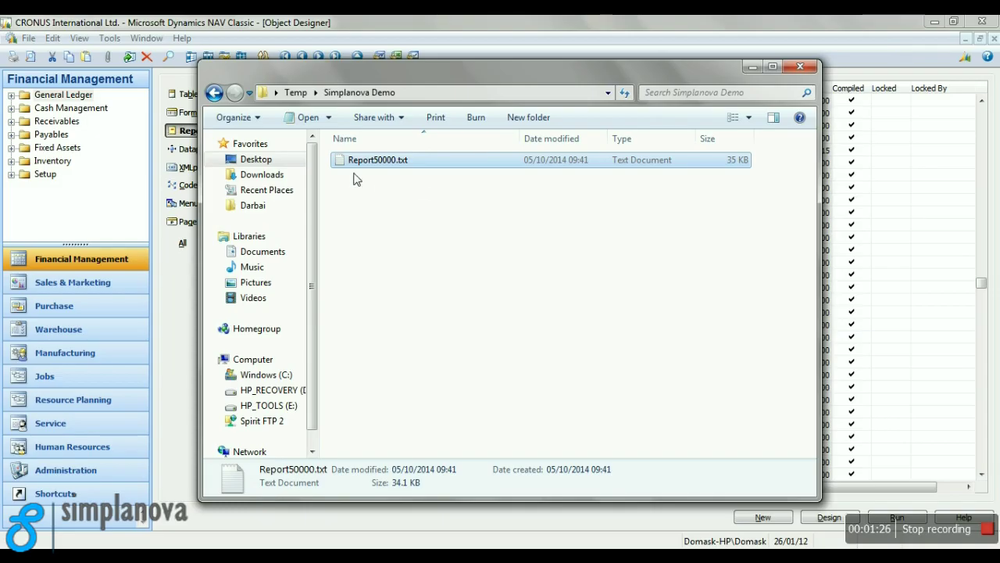
right_click(361, 164)
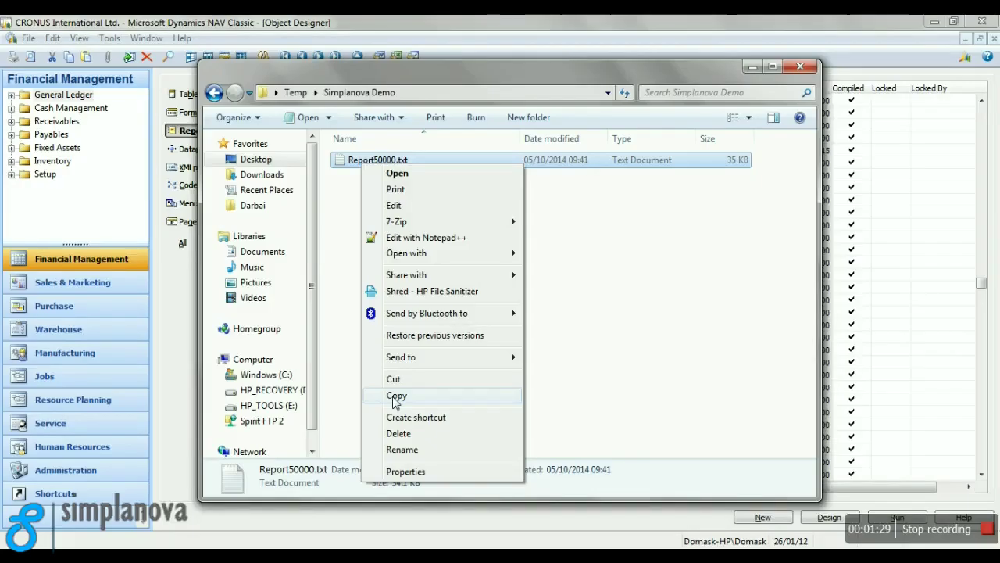
Copy Report50000.txt and paste it into the remote Objects Transformation folder.
left_click(396, 396)
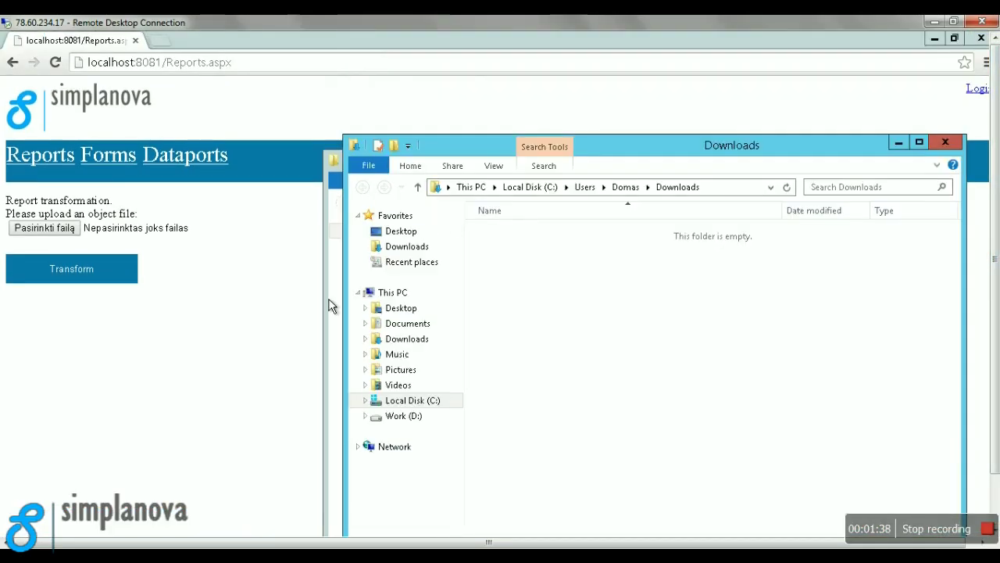
left_click(329, 305)
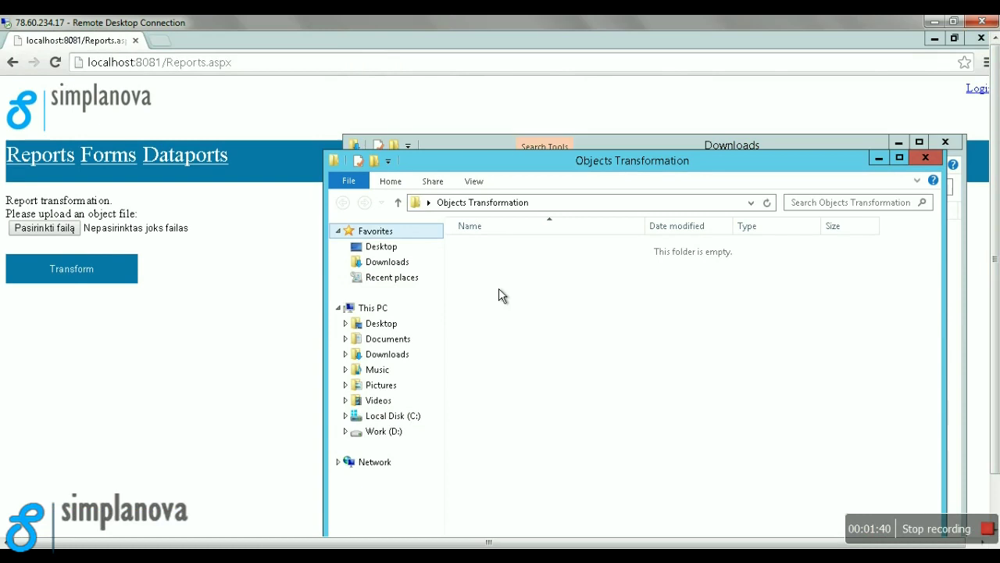
right_click(495, 277)
left_click(540, 370)
double_click(495, 246)
left_click(872, 167)
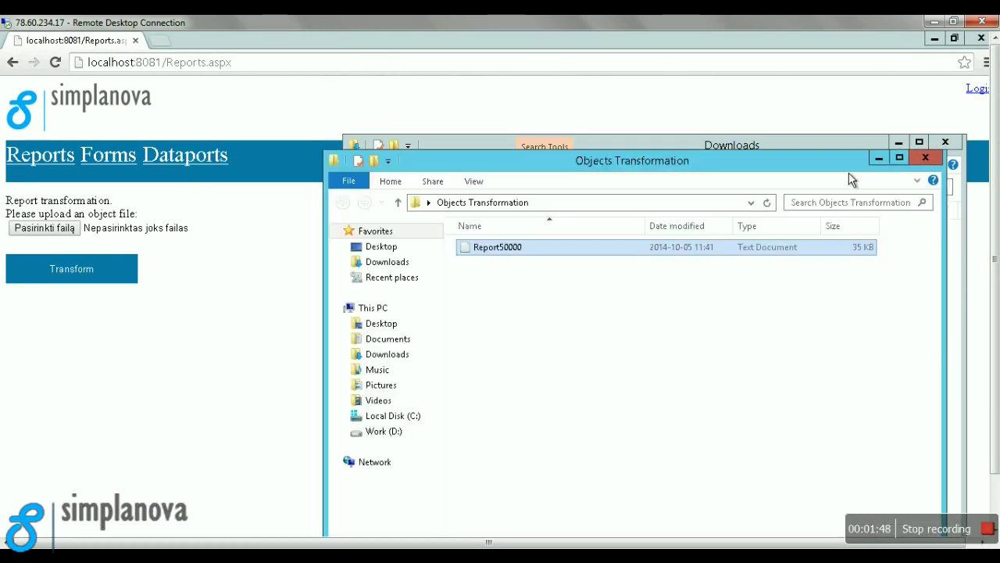
left_click(589, 49)
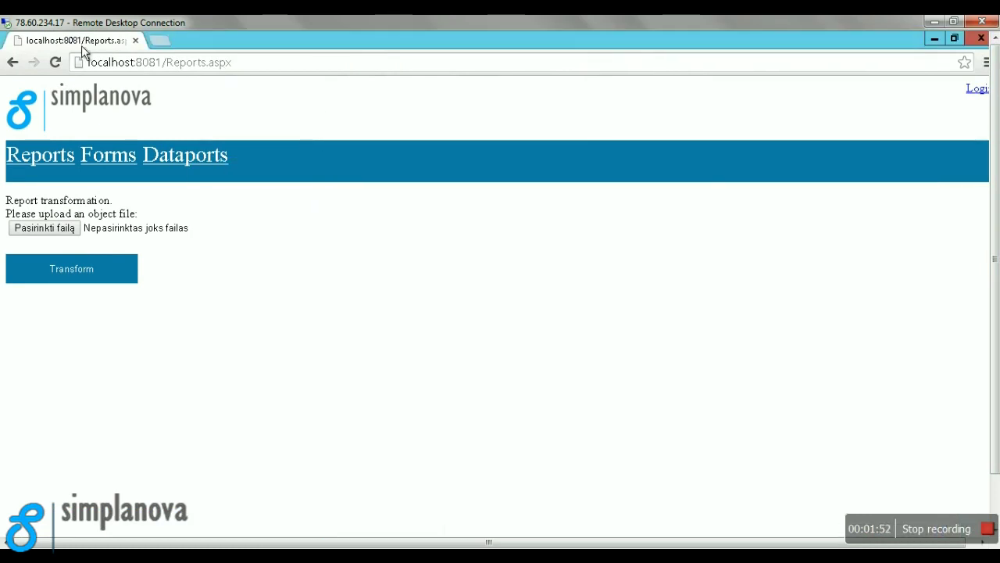
Choose Report50000.txt from the Objects Transformation folder as the file to upload.
left_click(52, 165)
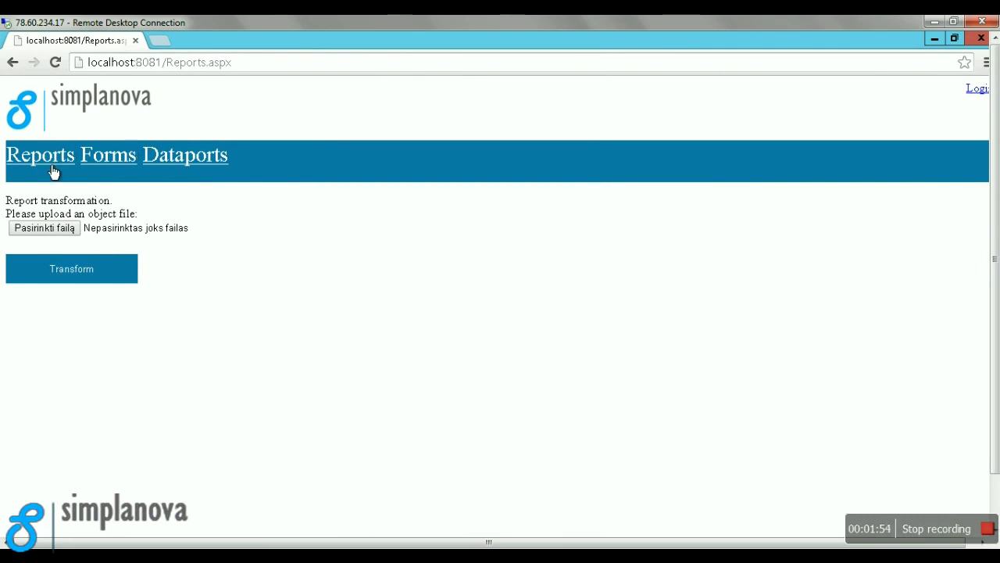
left_click(64, 235)
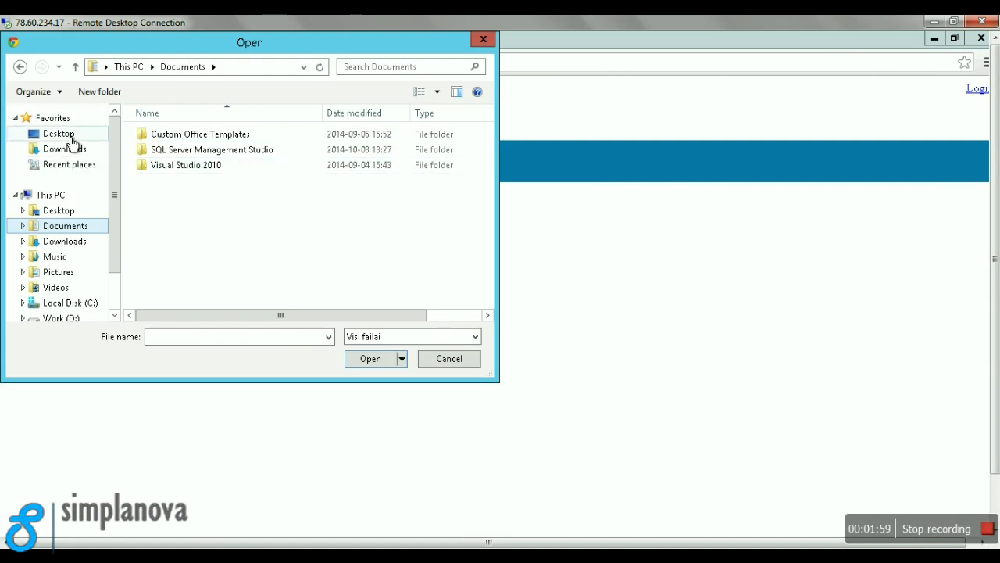
left_click(20, 67)
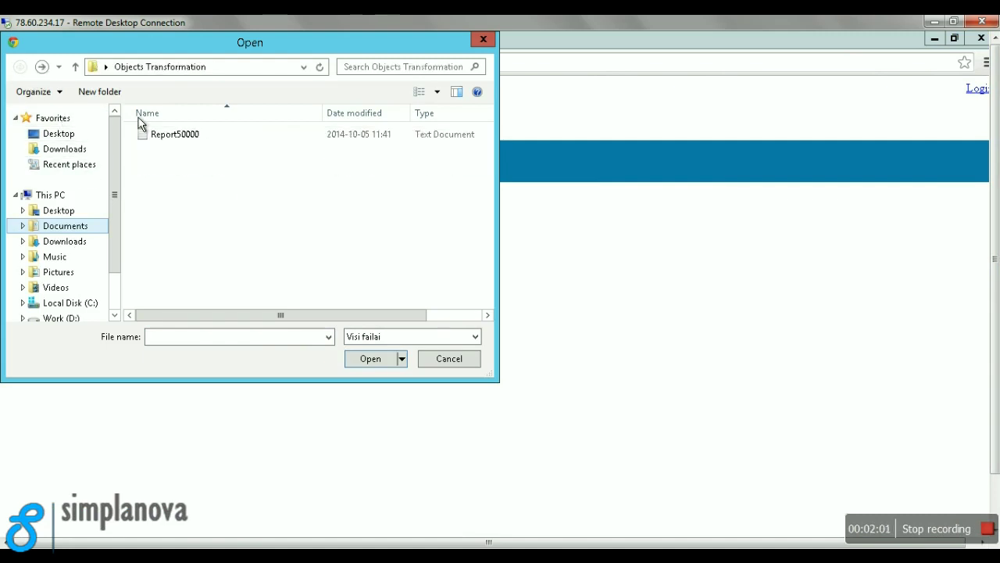
left_click(180, 143)
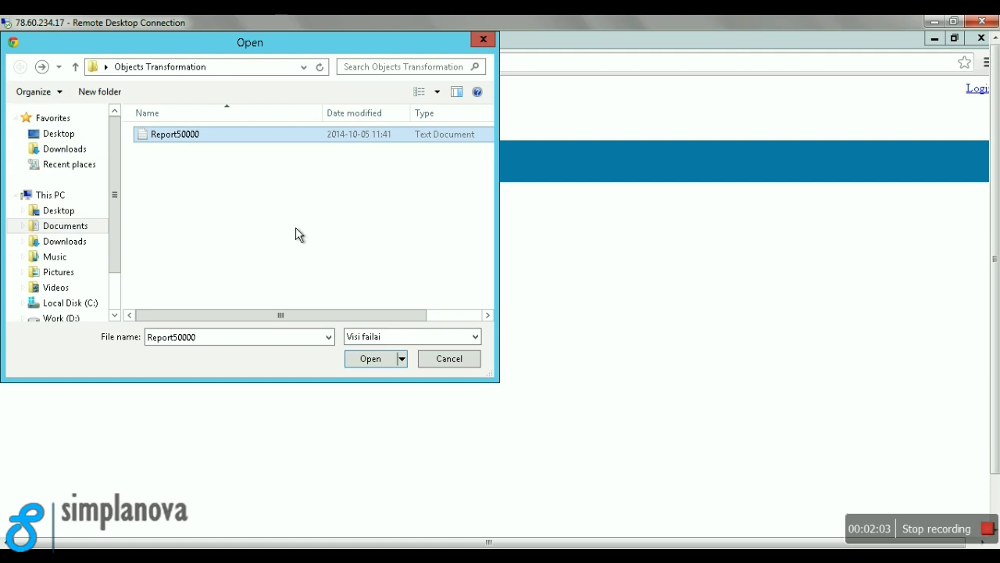
left_click(370, 359)
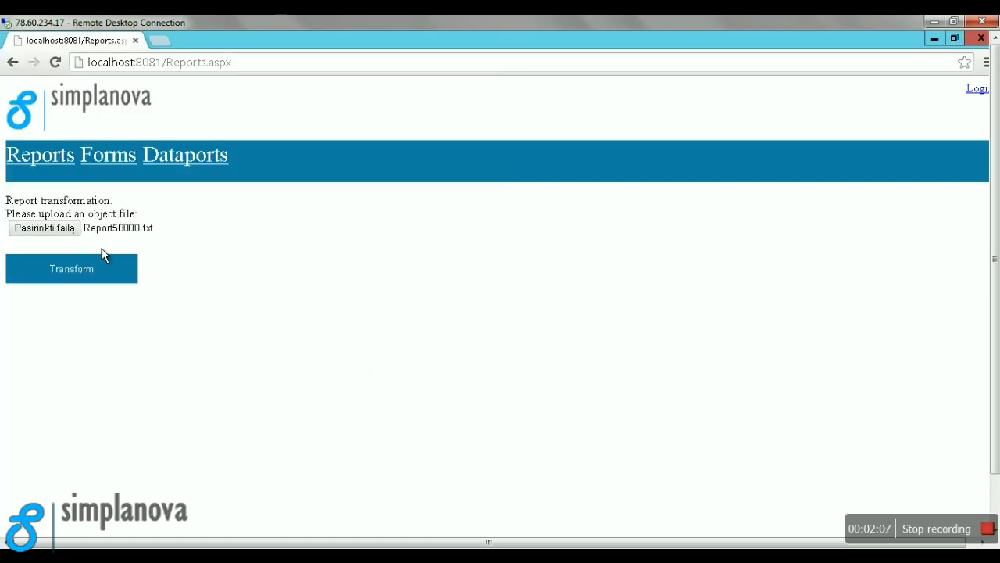
Transform Report50000.txt until 'Objects transformed.' appears, then download the result.
left_click(77, 269)
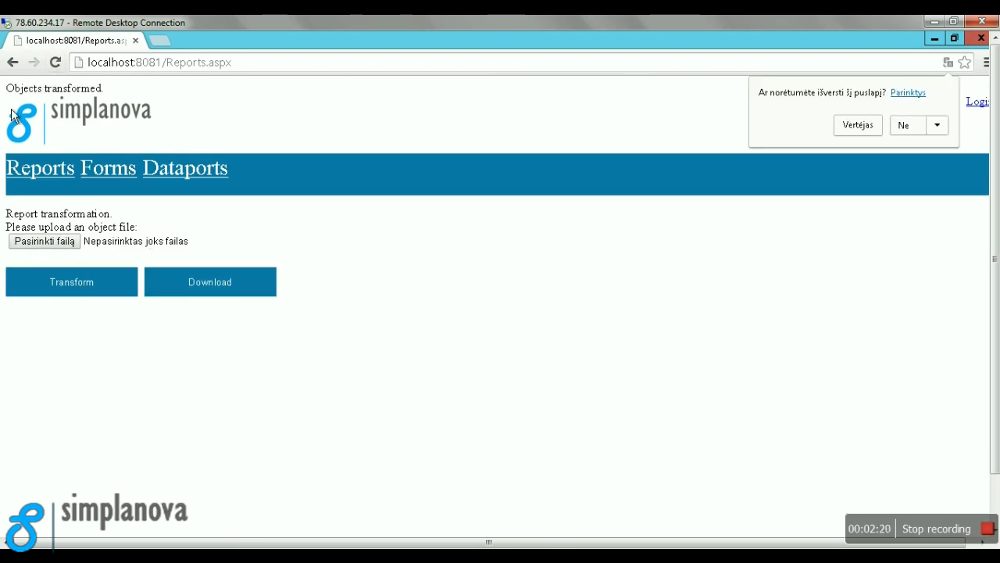
left_click(209, 294)
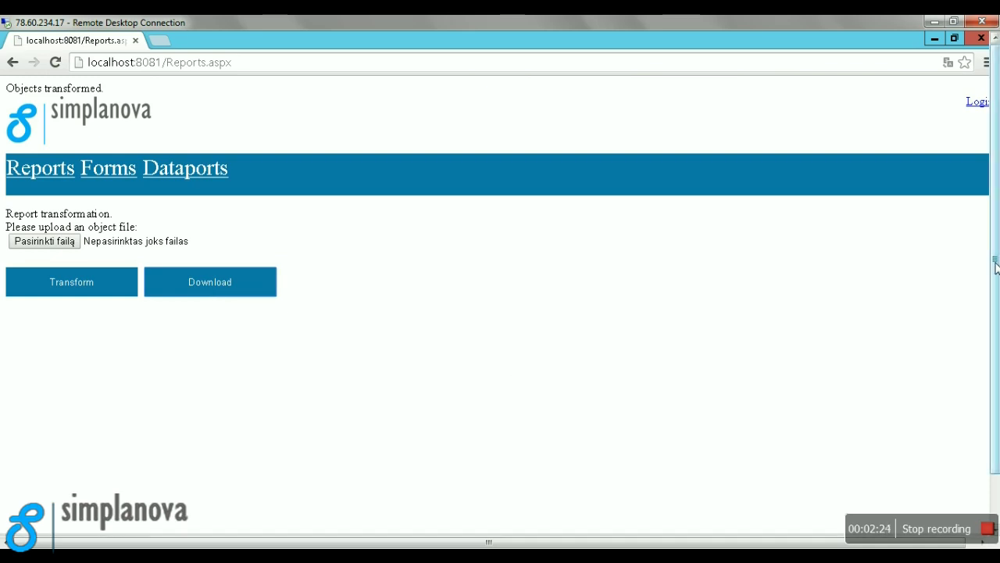
Rename the downloaded file to C-inetpubToolsFilesReport50000, dropping the '_Transformed' suffix after .txt.
left_click_drag(994, 268, 995, 326)
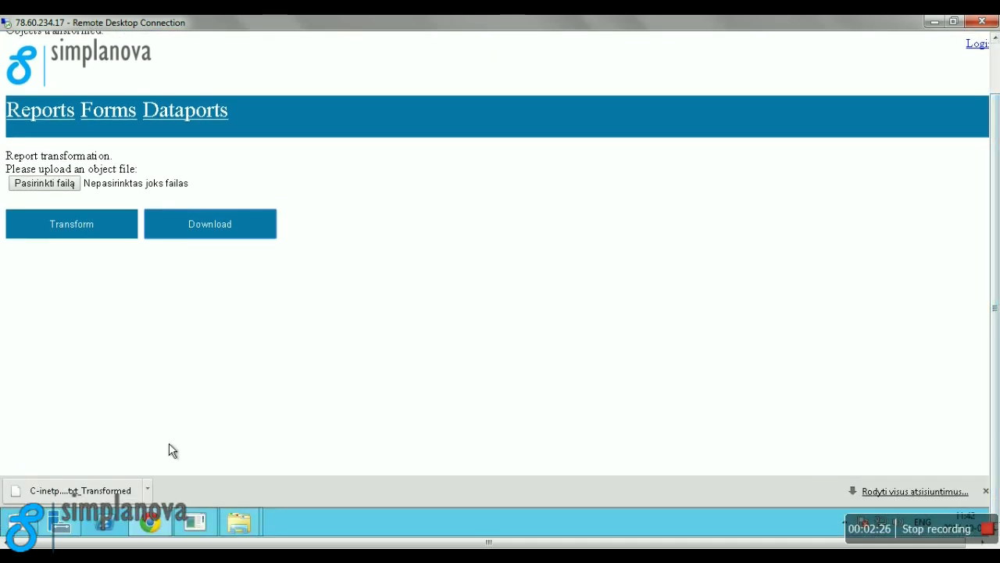
left_click(146, 490)
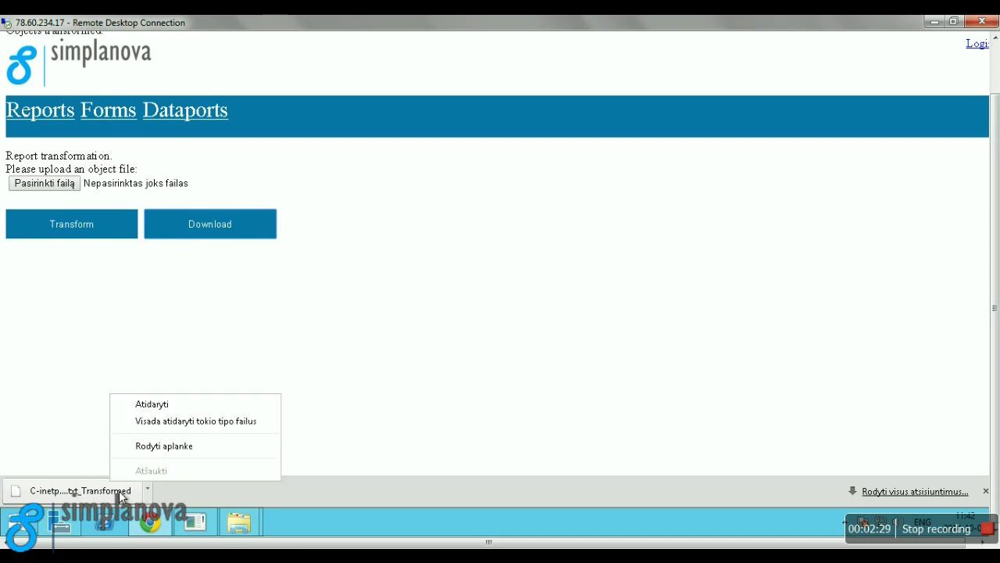
left_click(188, 461)
left_click(642, 178)
left_click(639, 179)
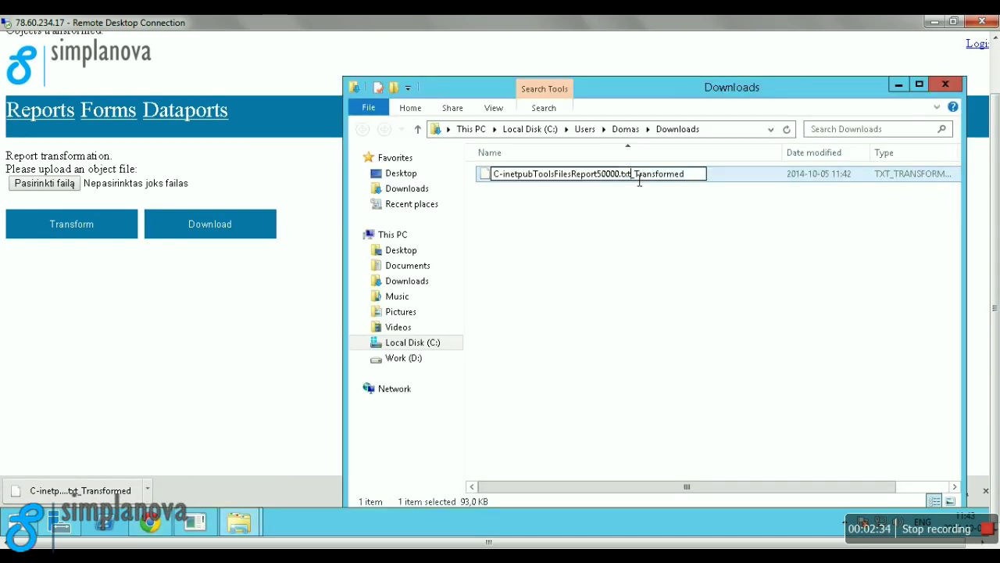
key("shift+End")
key("Delete")
key("Return")
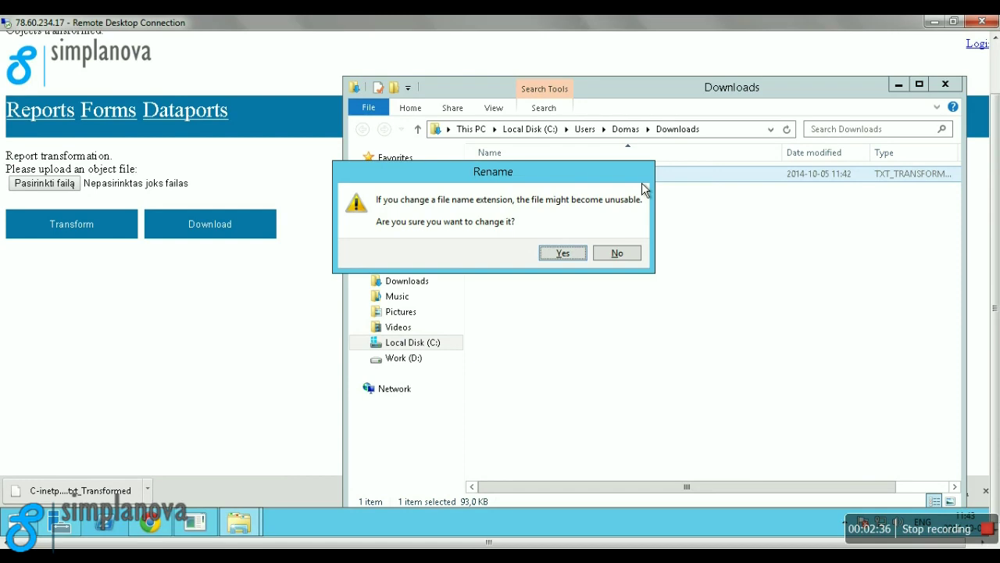
key("Return")
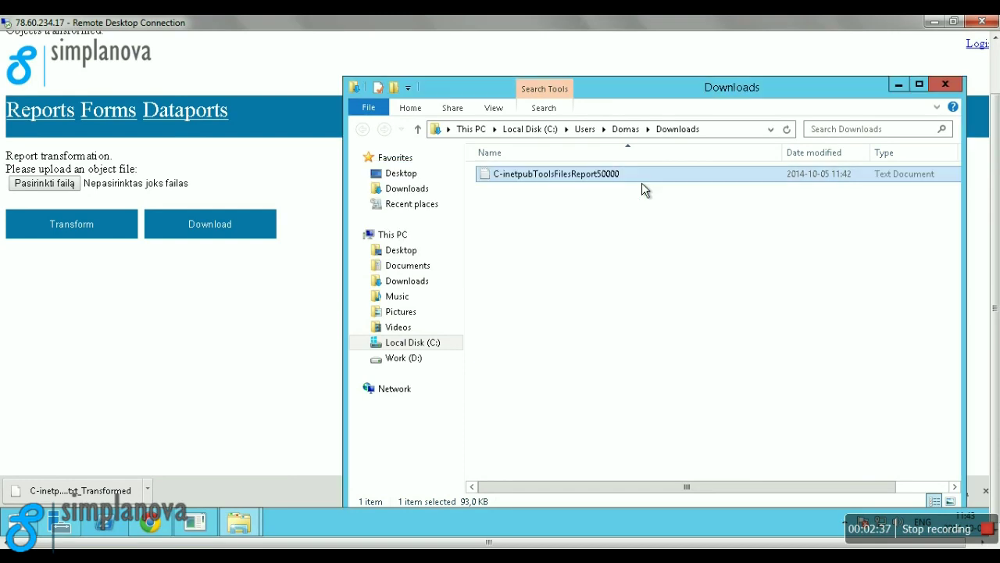
Open the renamed Report50000 file, inspect its RDLDATA section of RDLC XML, then close Notepad.
double_click(602, 191)
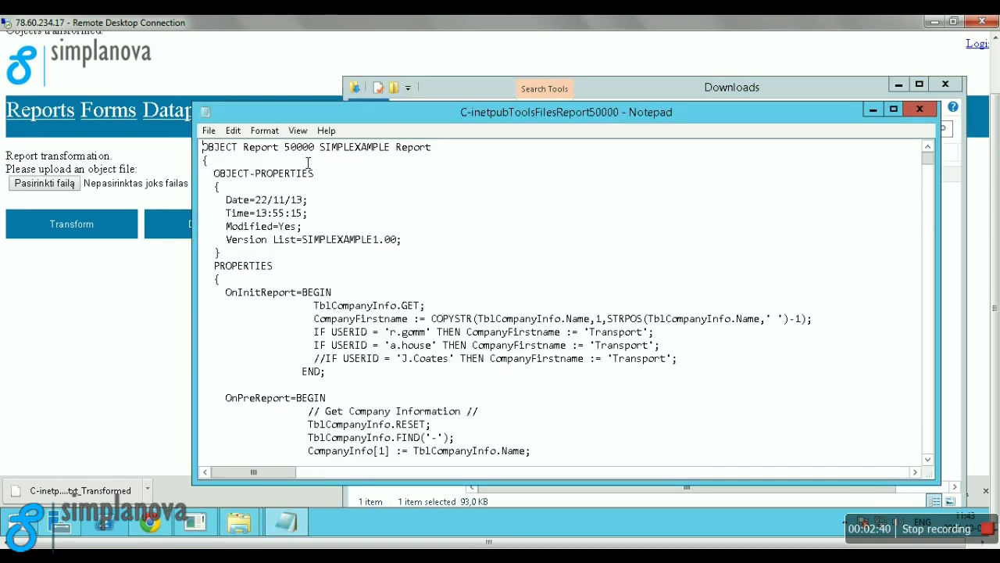
double_click(291, 149)
key("Home")
left_click_drag(938, 199, 930, 420)
left_click(461, 349)
left_click_drag(466, 353, 617, 421)
left_click_drag(691, 384, 698, 398)
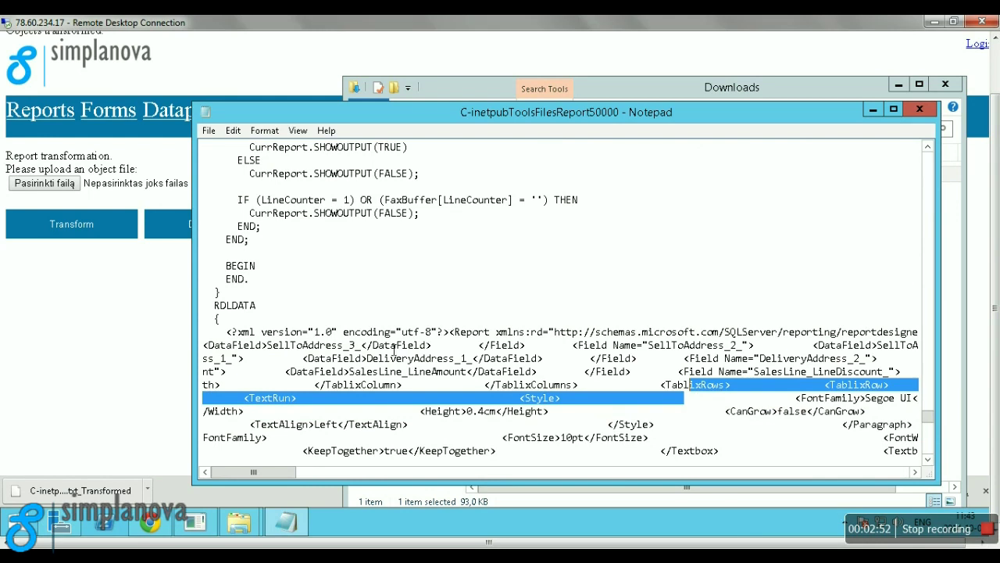
left_click_drag(271, 321, 254, 309)
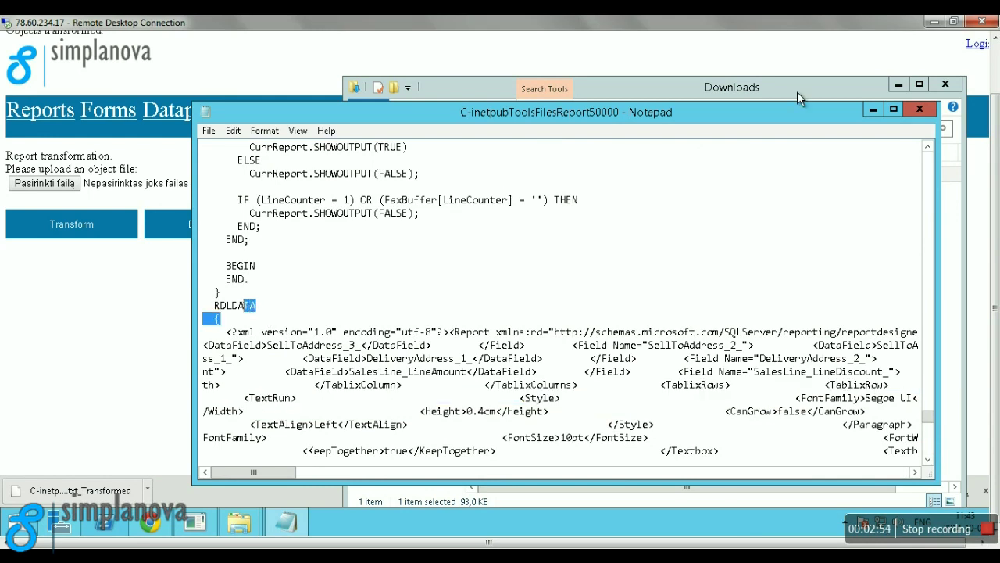
left_click(920, 109)
right_click(600, 176)
Copy the transformed report file and paste it into the Simplanova Demo folder.
left_click(651, 323)
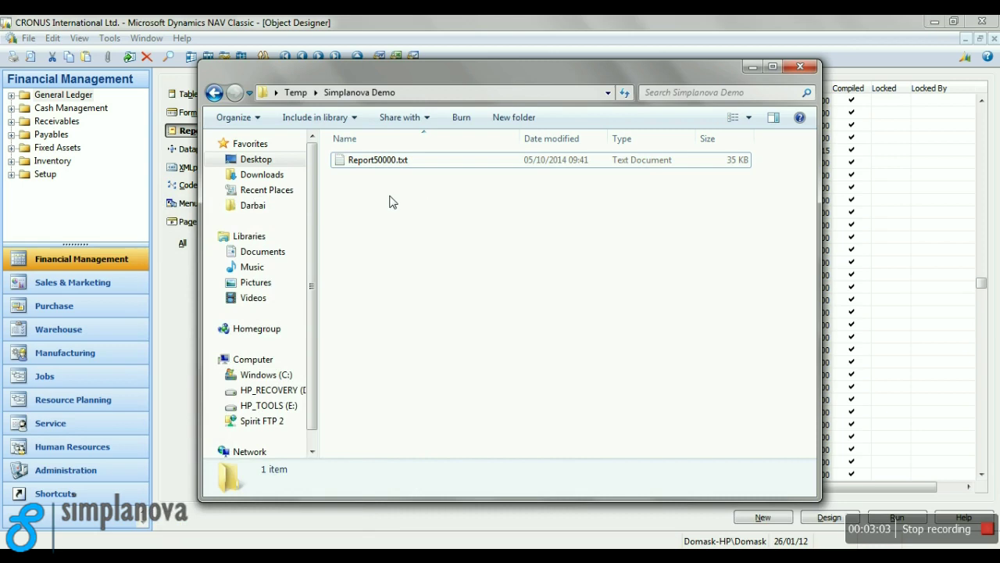
right_click(389, 196)
left_click(440, 309)
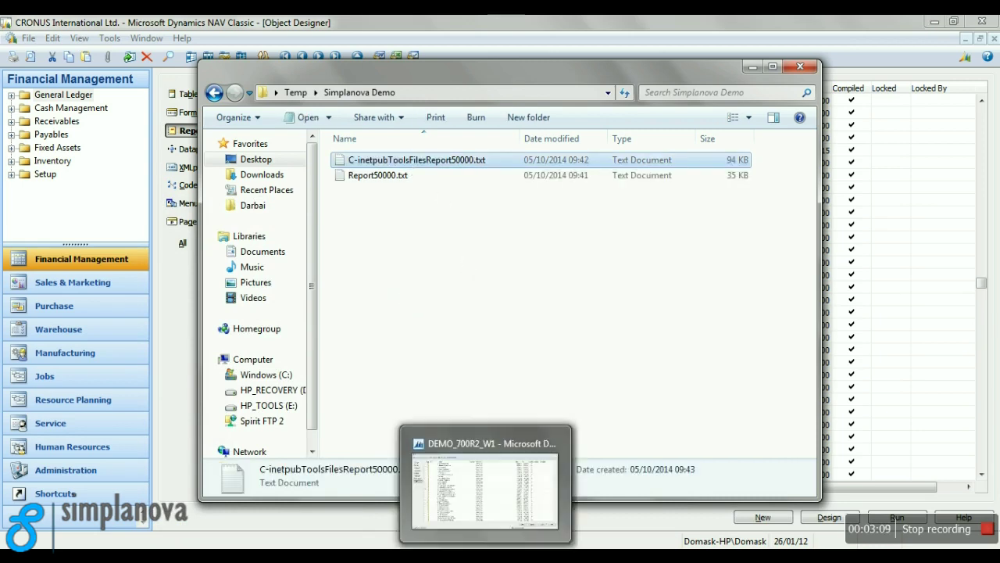
In NAV 2013 R2, check the version in Help > About (7.10.36366), then close it.
left_click(492, 457)
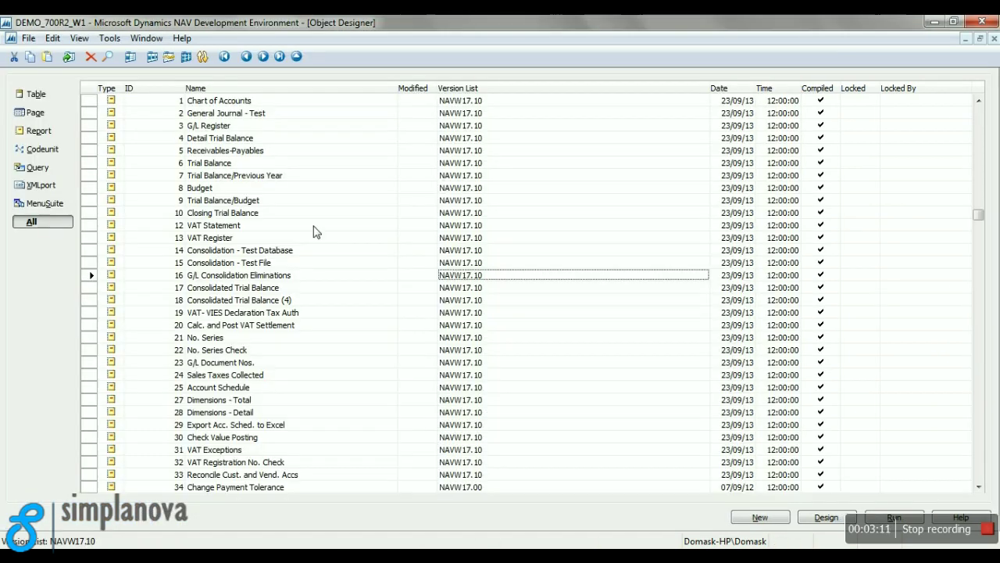
left_click(284, 166)
left_click(181, 38)
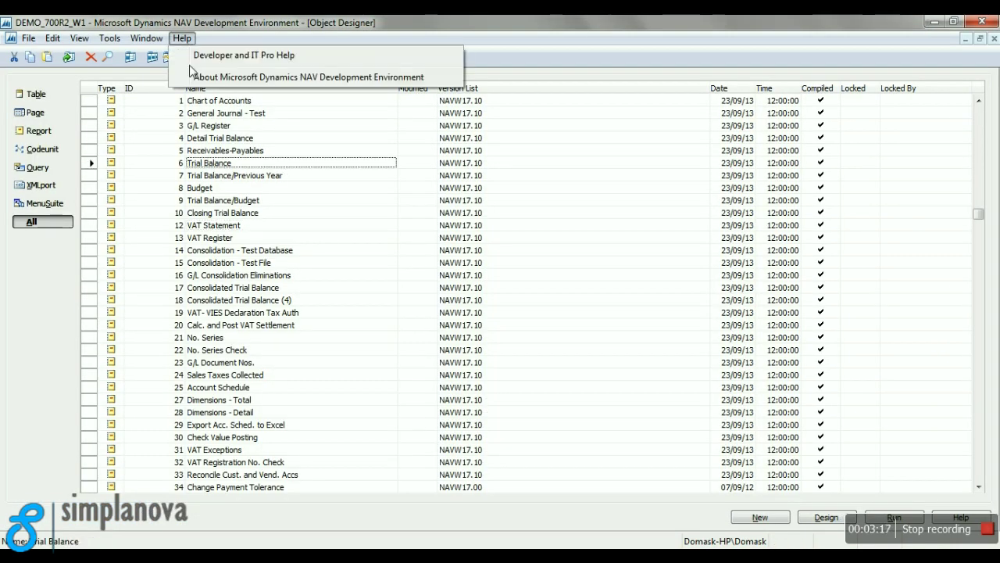
left_click(192, 75)
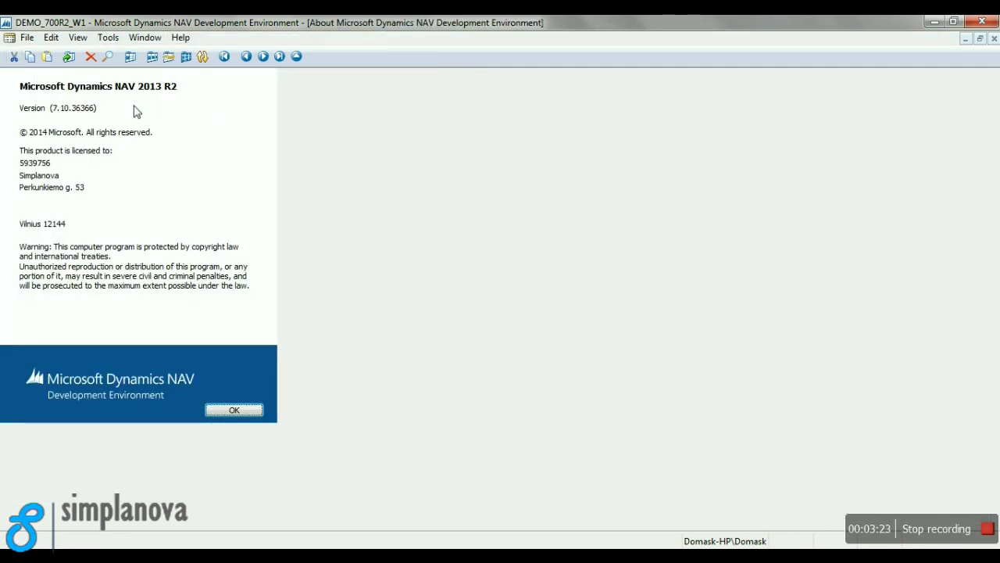
key("Escape")
Search the Object Designer ID column for object 50000.
left_click(234, 226)
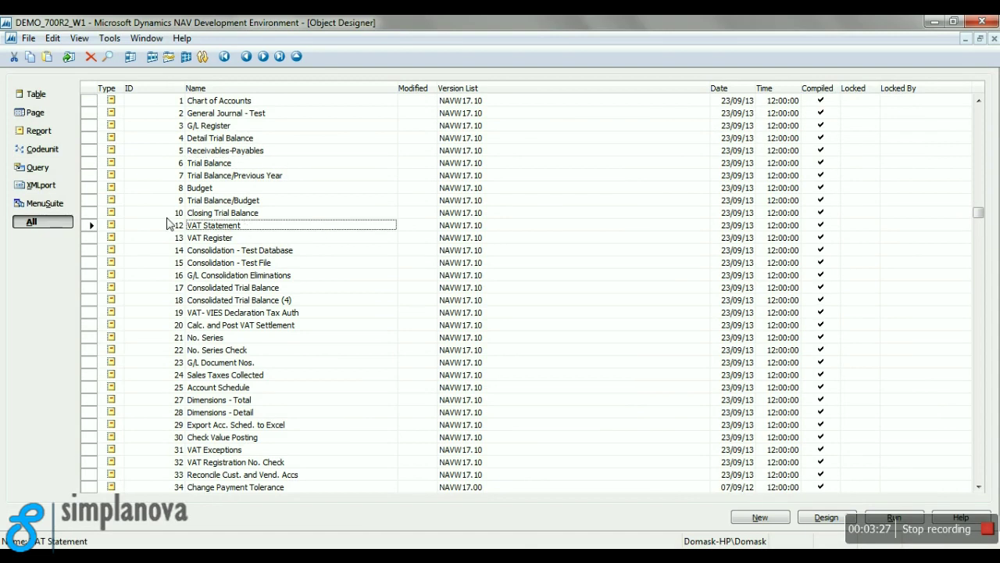
left_click(147, 214)
key("ctrl+f")
type("500")
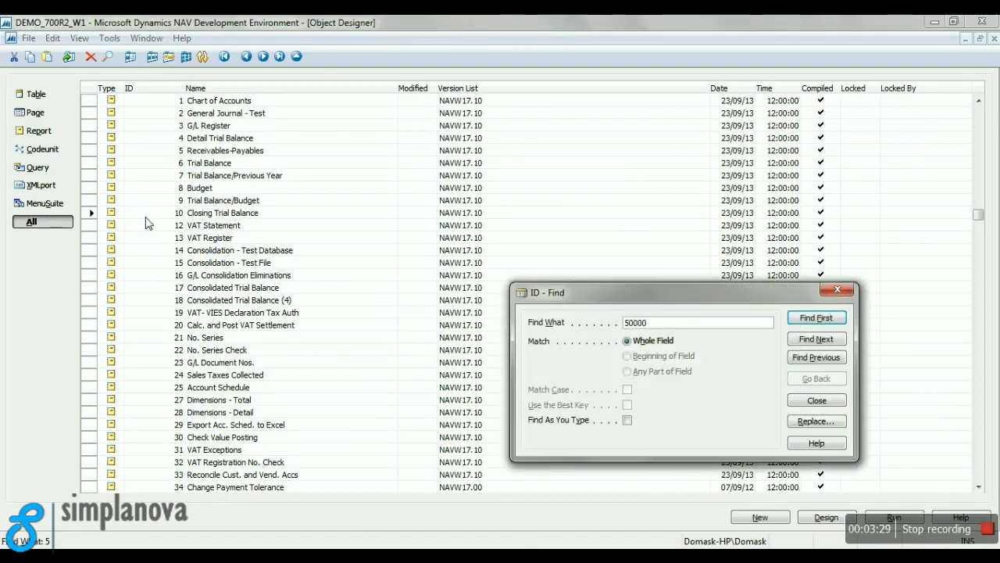
type("00")
key("Return")
key("Return")
key("Escape")
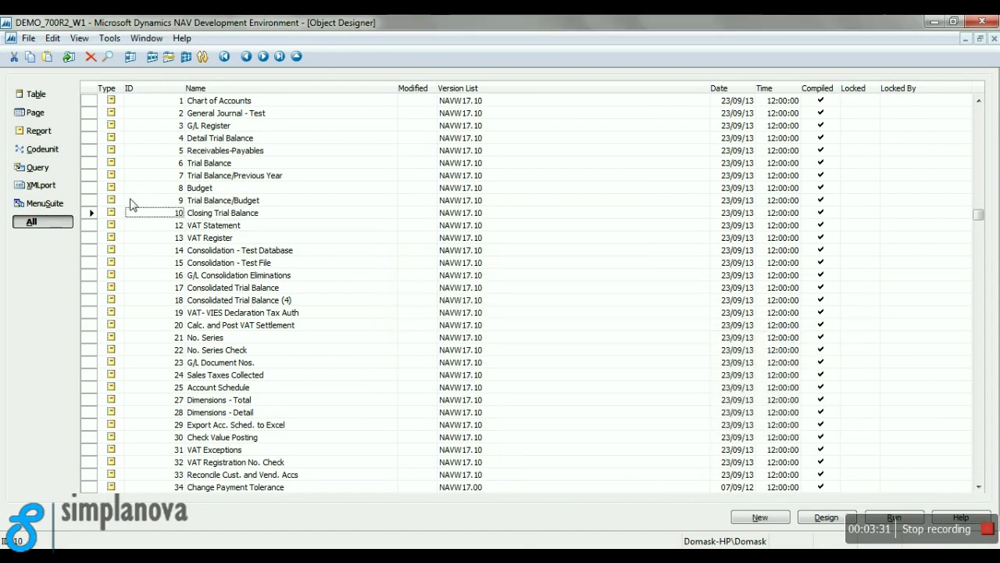
Import C-inetpubToolsFilesReport50000.txt from Temp\Simplanova Demo using the *.txt filter.
left_click(28, 38)
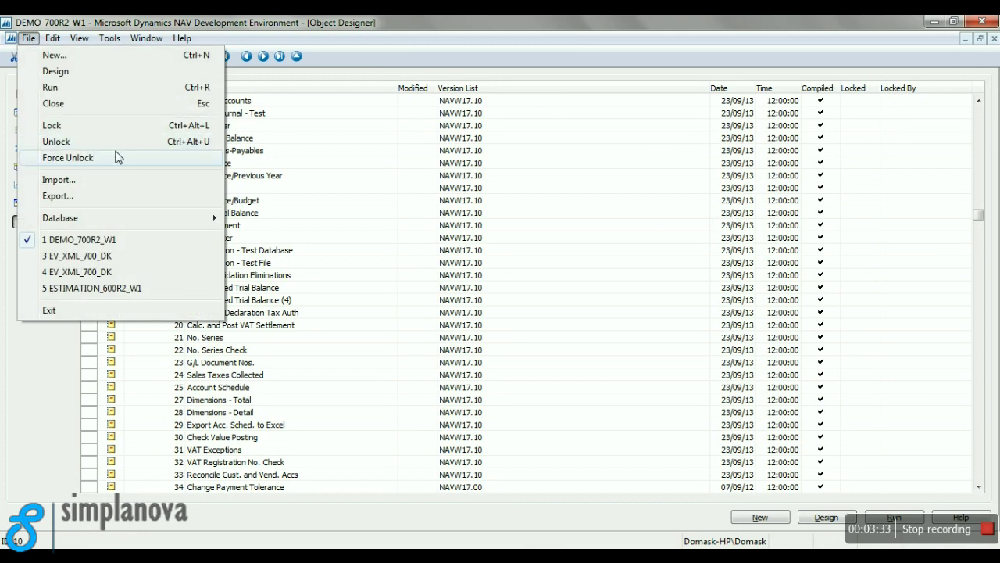
left_click(103, 180)
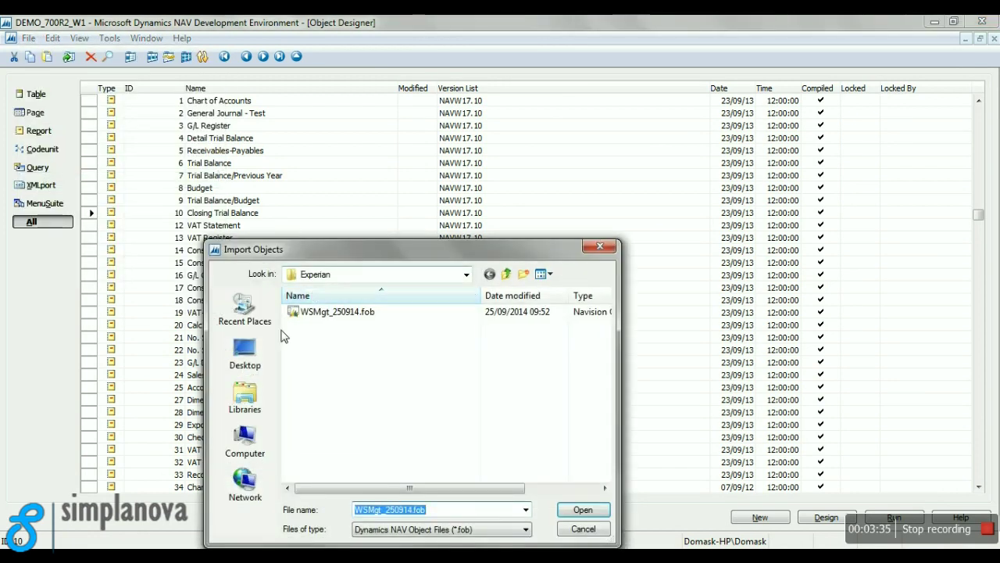
left_click(257, 353)
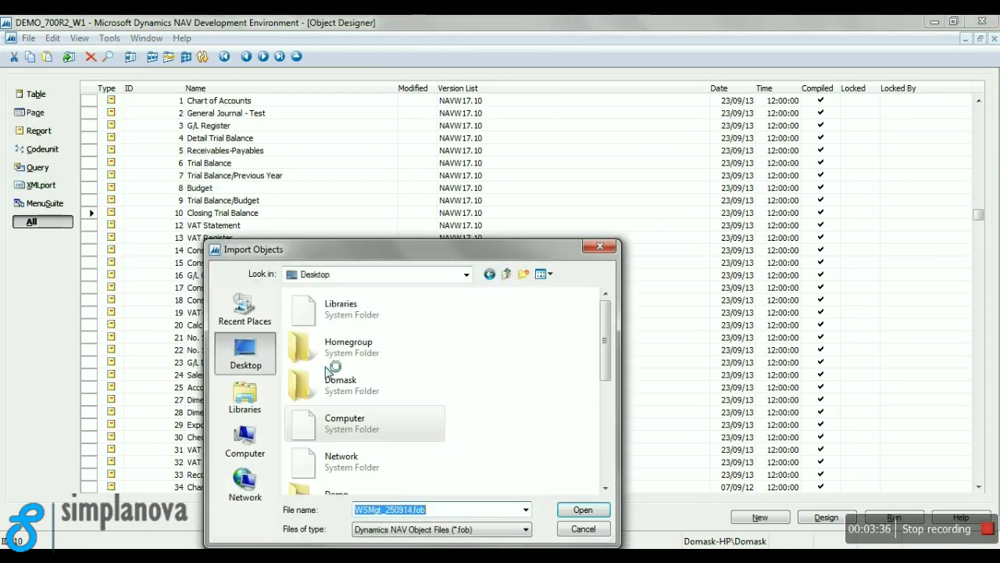
left_click(373, 434)
scroll(372, 417, "down", 5)
double_click(357, 413)
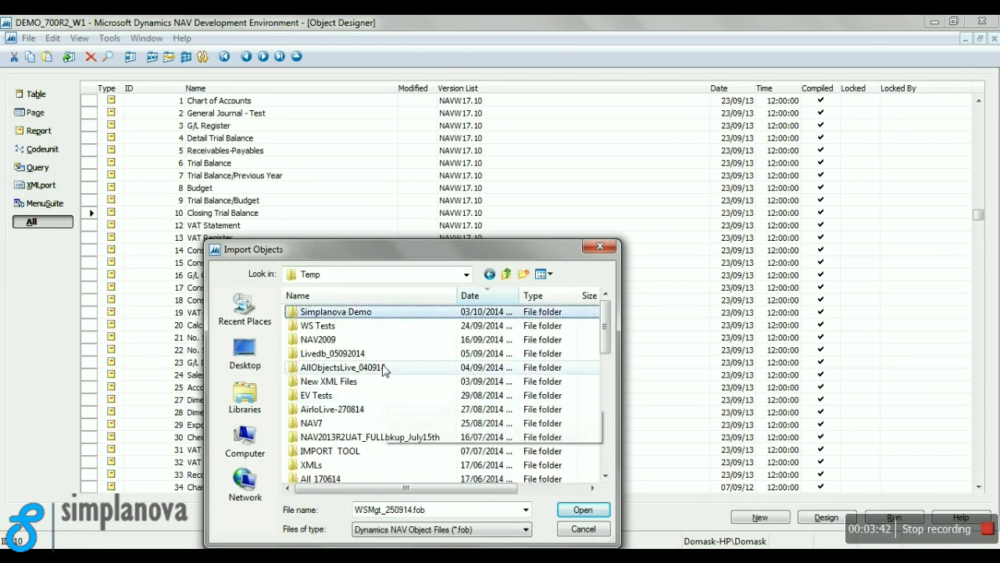
key("Return")
left_click(412, 529)
left_click(411, 500)
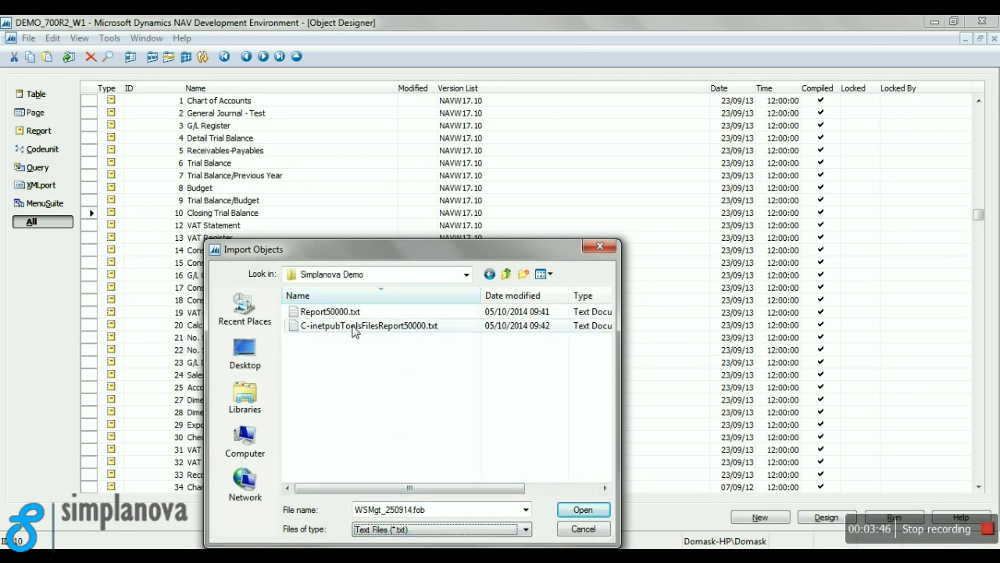
left_click(368, 326)
left_click(581, 510)
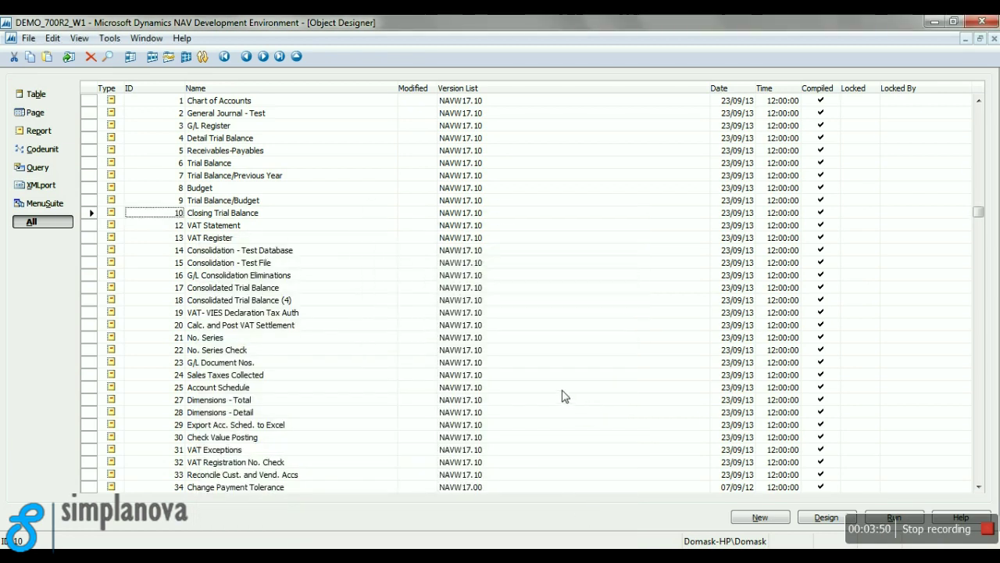
Find report 50000 SIMPLEXAMPLE Report and open it in the Report Dataset Designer.
left_click(167, 253)
type("50000")
key("Return")
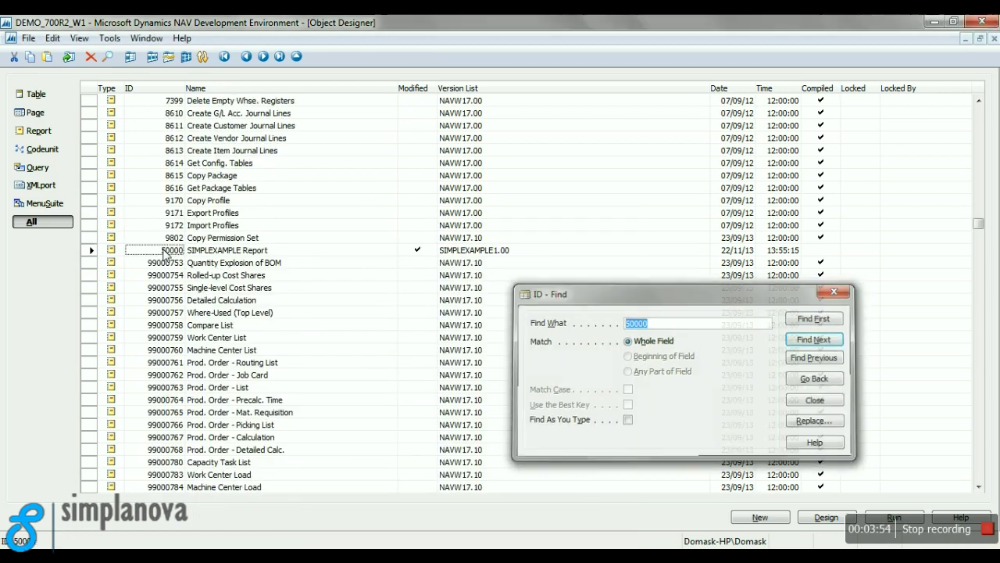
key("Escape")
key("alt+d")
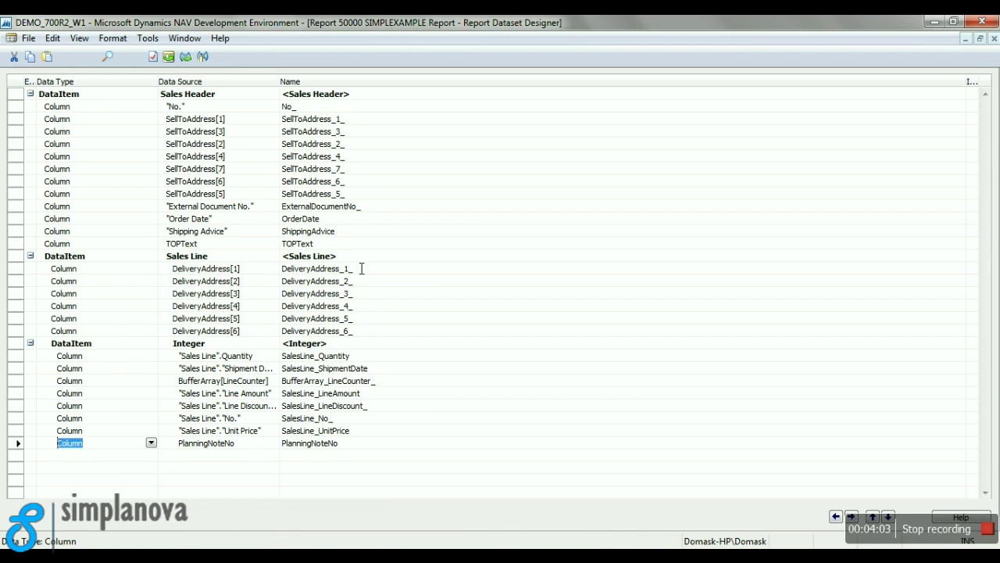
Open Report.rdl in Report Builder via View > Layout and scroll through its layout sections.
left_click(77, 38)
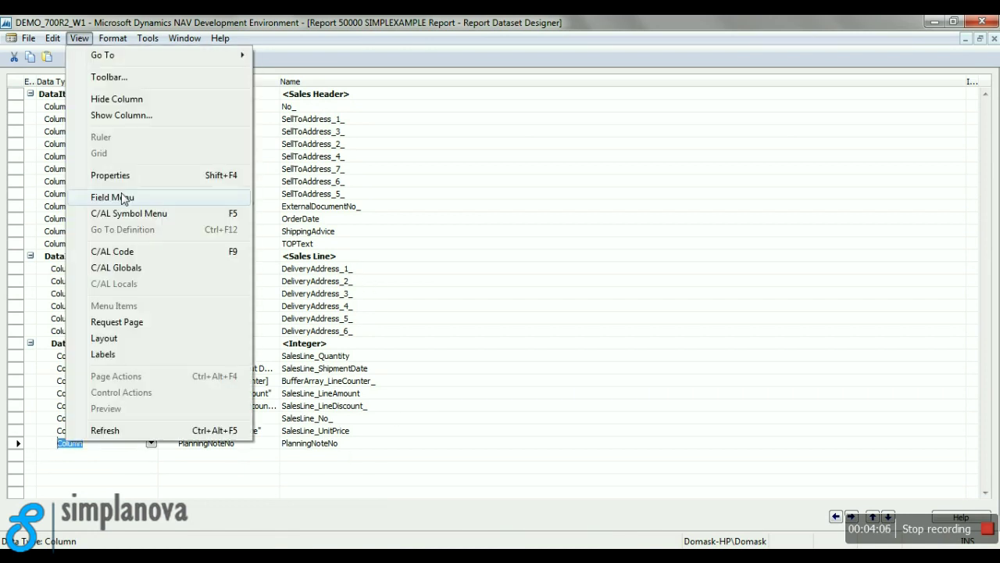
left_click(113, 341)
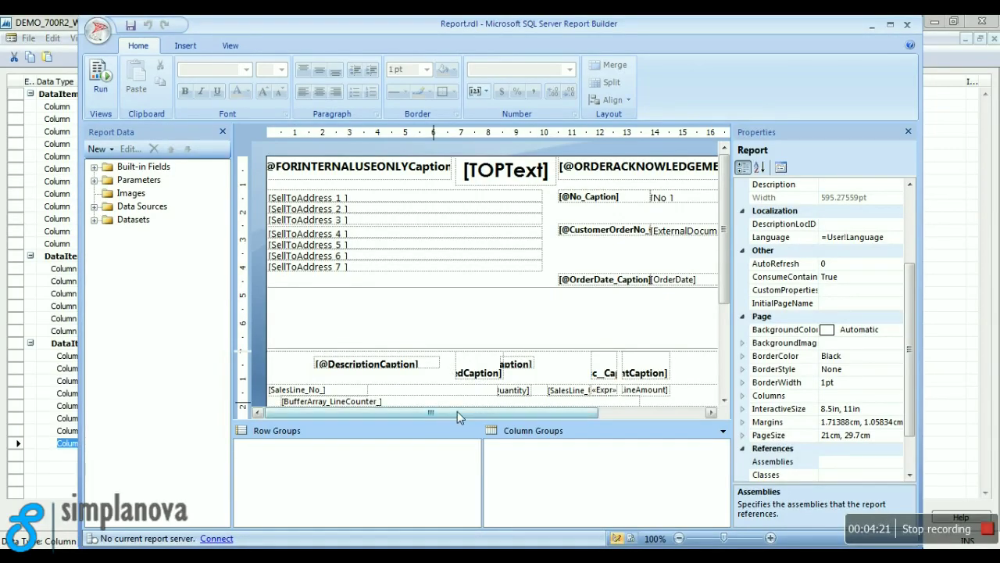
left_click_drag(457, 411, 478, 412)
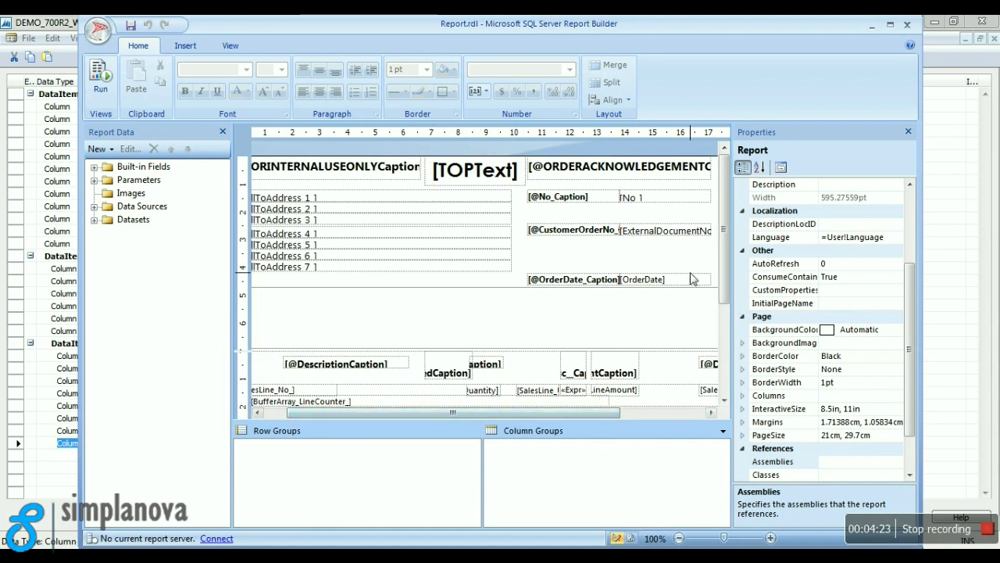
left_click_drag(723, 229, 707, 330)
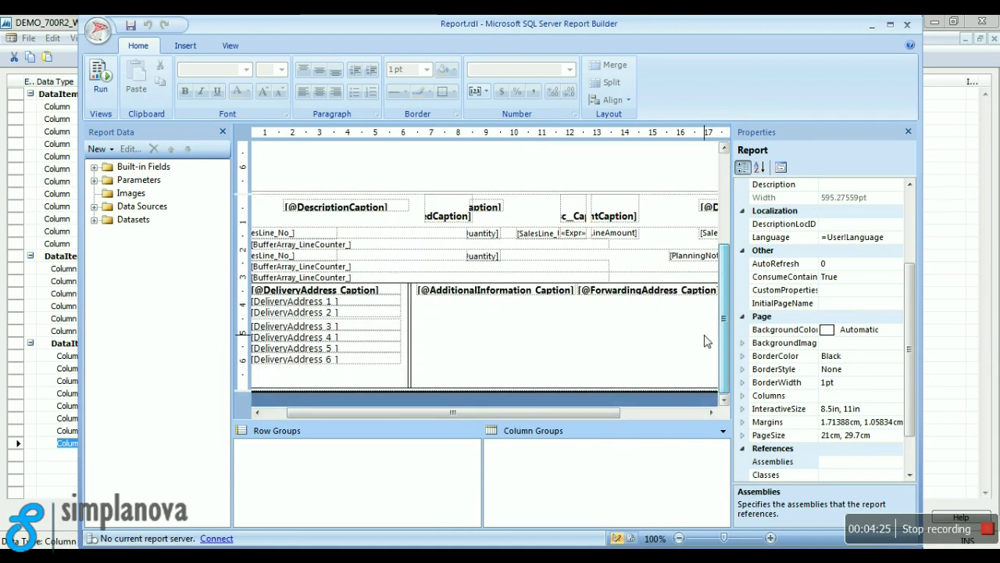